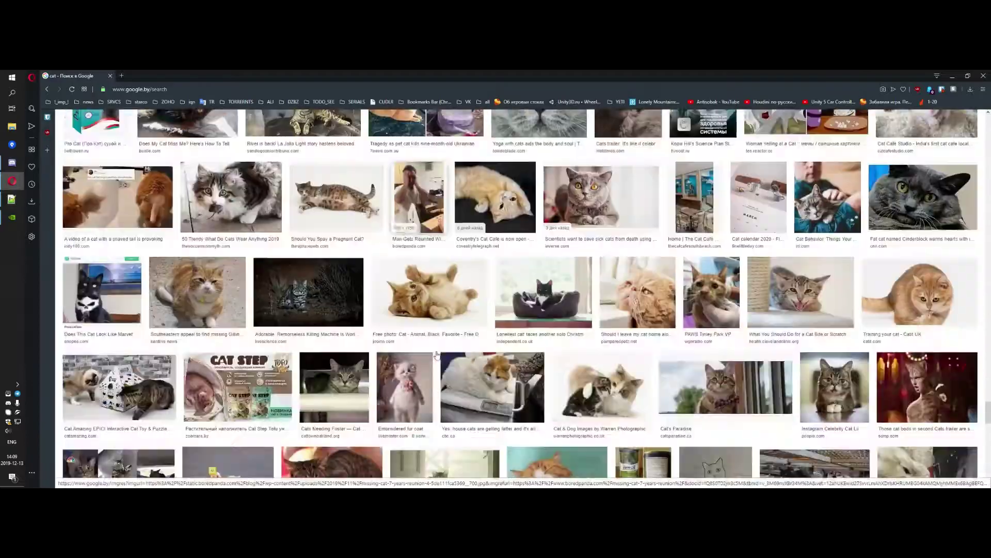
Browse the cat image results and open the Inverse article about scientists saving sick cats.
{"action": "scroll", "coordinate": [442, 354], "scroll_direction": "down", "scroll_amount": 15}
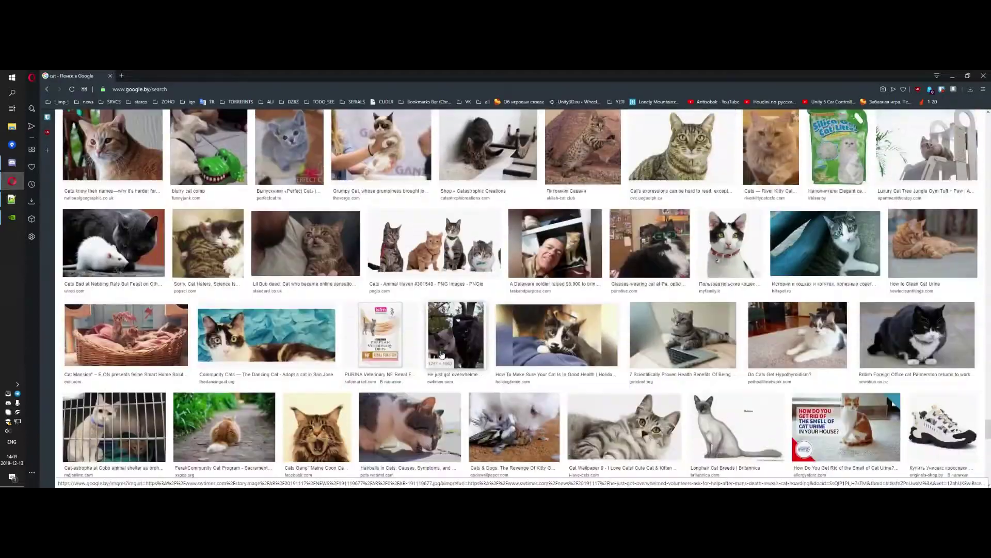
{"action": "scroll", "coordinate": [442, 355], "scroll_direction": "down", "scroll_amount": 10}
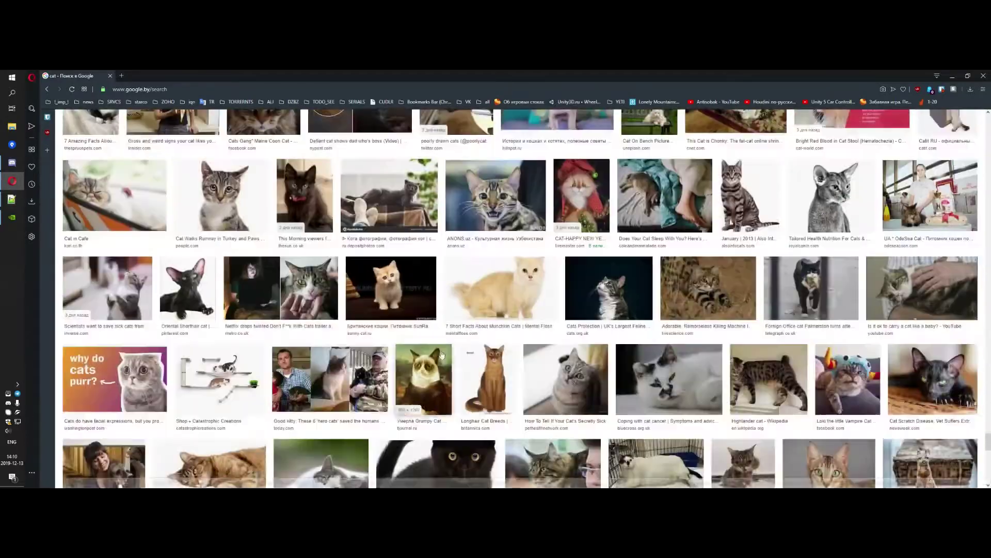
{"action": "middle_click", "coordinate": [127, 300]}
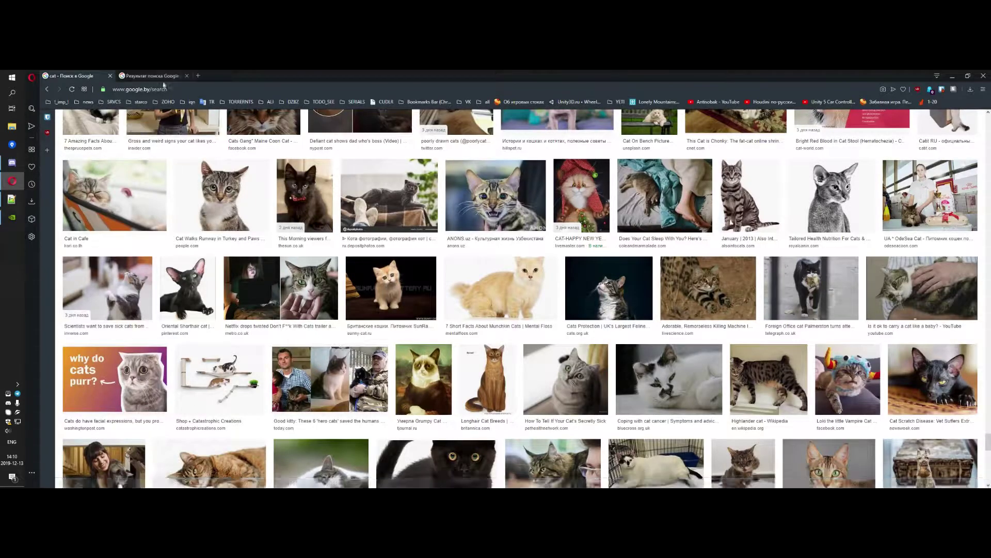
{"action": "left_click", "coordinate": [163, 76]}
{"action": "left_click", "coordinate": [378, 265]}
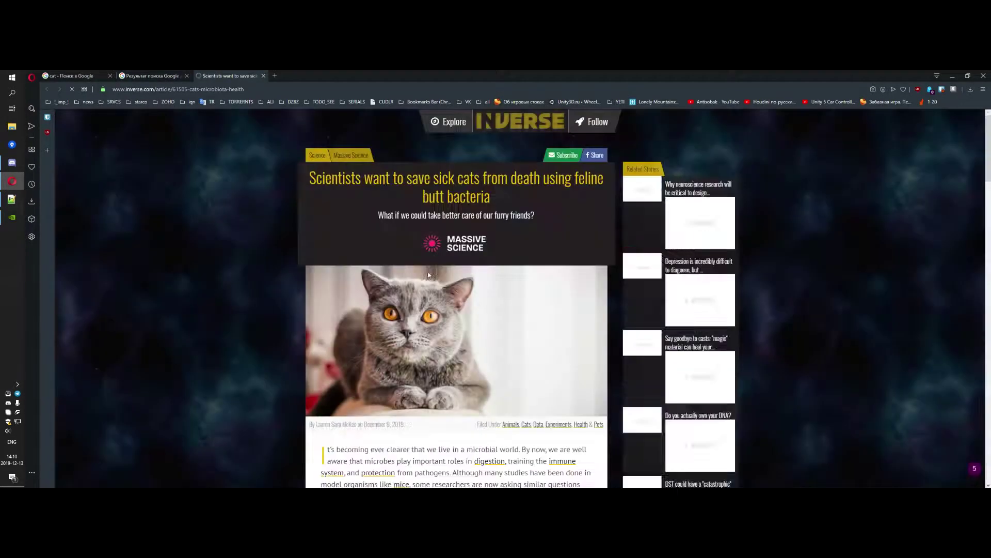
Save the article's photo of the upright cat as close-up-photo-of-cat in the cat folder on the Desktop.
{"action": "scroll", "coordinate": [446, 276], "scroll_direction": "down", "scroll_amount": 15}
{"action": "key", "text": "super+e"}
{"action": "left_click_drag", "start_coordinate": [375, 191], "coordinate": [1, 190]}
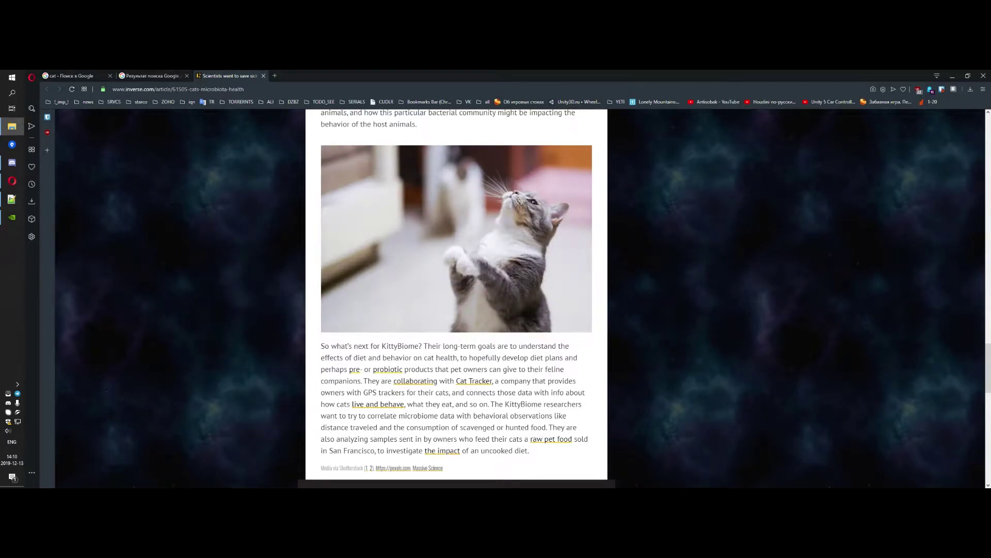
{"action": "right_click", "coordinate": [390, 224]}
{"action": "left_click", "coordinate": [426, 241]}
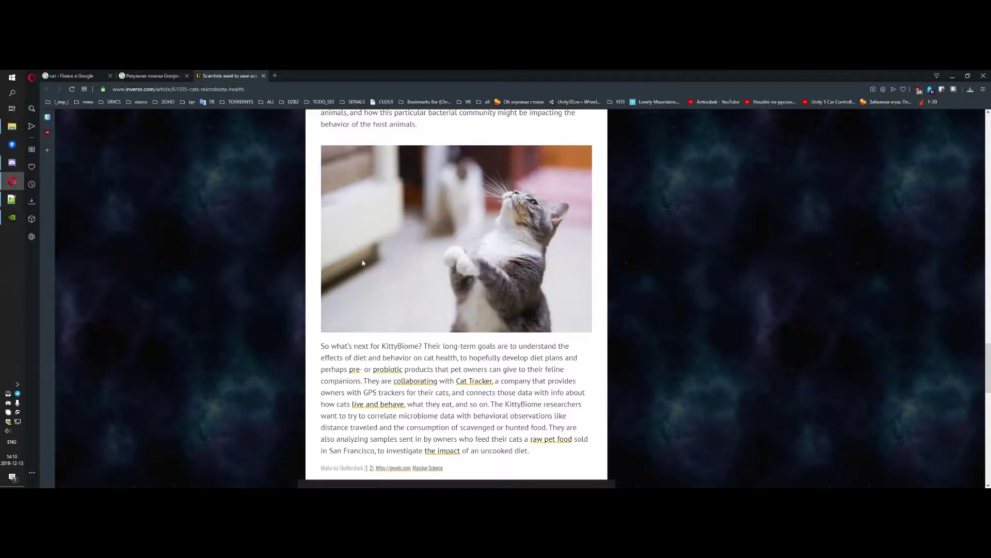
{"action": "double_click", "coordinate": [201, 194]}
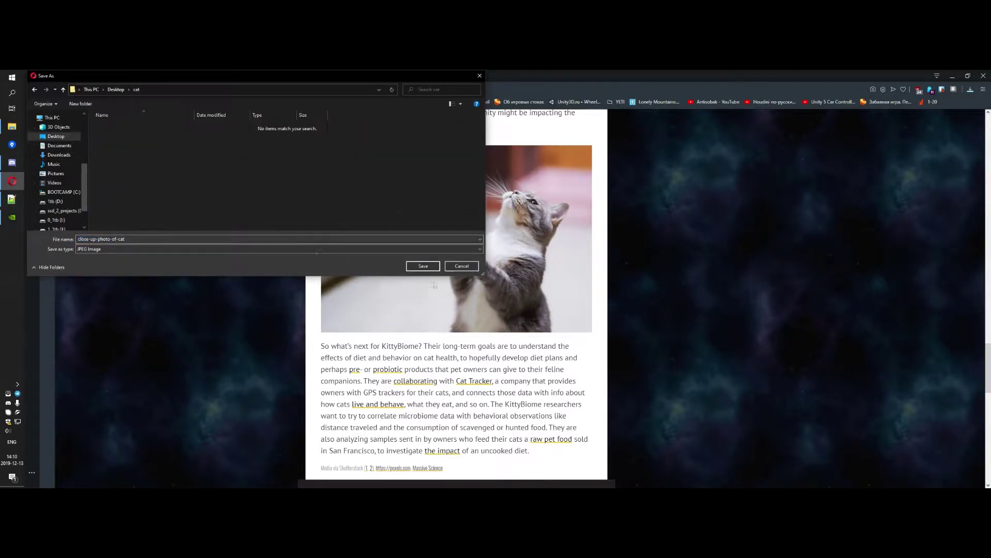
{"action": "left_click", "coordinate": [423, 266]}
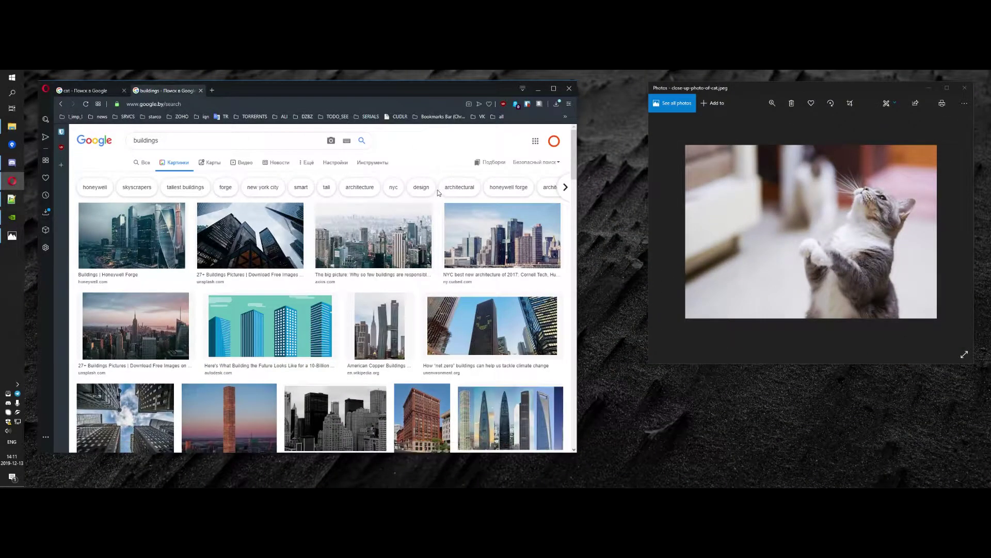
Filter the buildings image results to large images and open the Axios article containing the hazy skyline photo.
{"action": "left_click", "coordinate": [372, 163]}
{"action": "left_click", "coordinate": [144, 176]}
{"action": "left_click", "coordinate": [144, 200]}
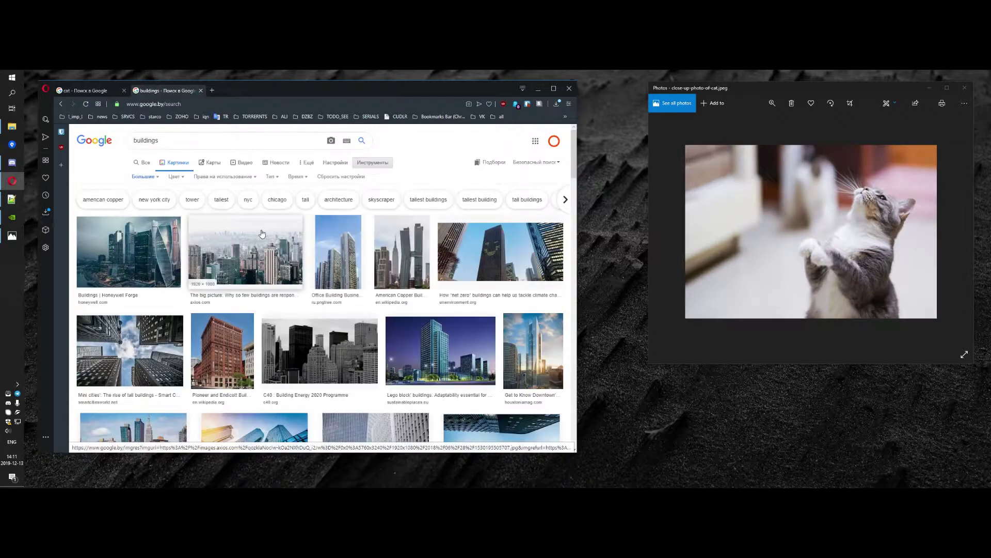
{"action": "left_click", "coordinate": [245, 271]}
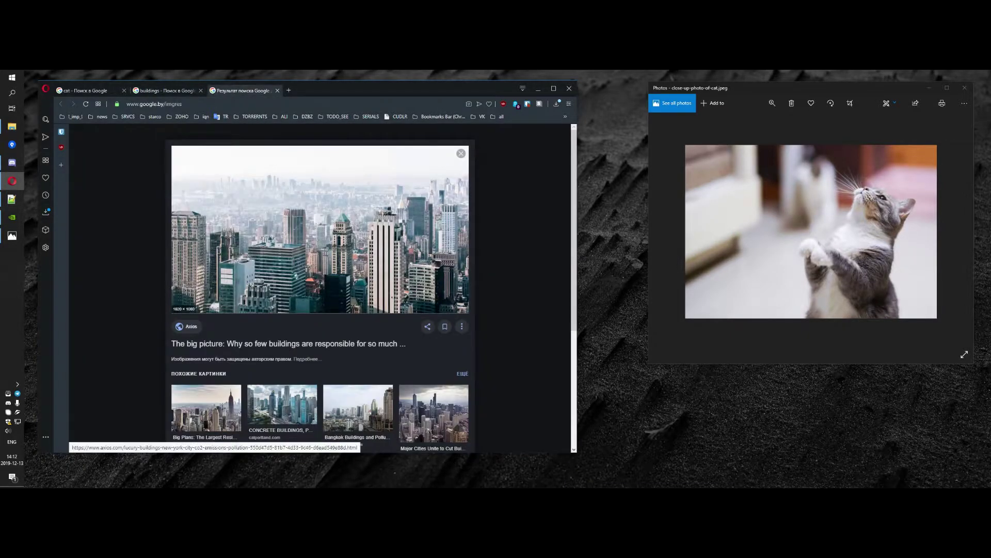
{"action": "left_click", "coordinate": [291, 243]}
{"action": "scroll", "coordinate": [351, 259], "scroll_direction": "down", "scroll_amount": 3}
{"action": "right_click", "coordinate": [385, 265]}
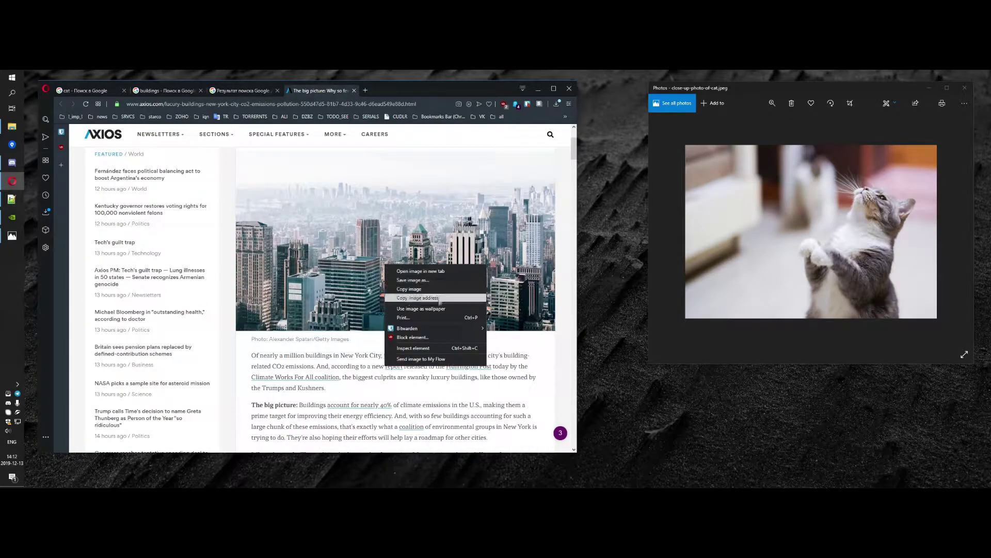
{"action": "left_click", "coordinate": [440, 299]}
{"action": "left_click", "coordinate": [163, 90]}
{"action": "scroll", "coordinate": [254, 245], "scroll_direction": "down", "scroll_amount": 10}
{"action": "scroll", "coordinate": [254, 245], "scroll_direction": "down", "scroll_amount": 5}
{"action": "left_click", "coordinate": [315, 90]}
Save the skyline photo from the Axios article under the file name buildings.
{"action": "right_click", "coordinate": [404, 249]}
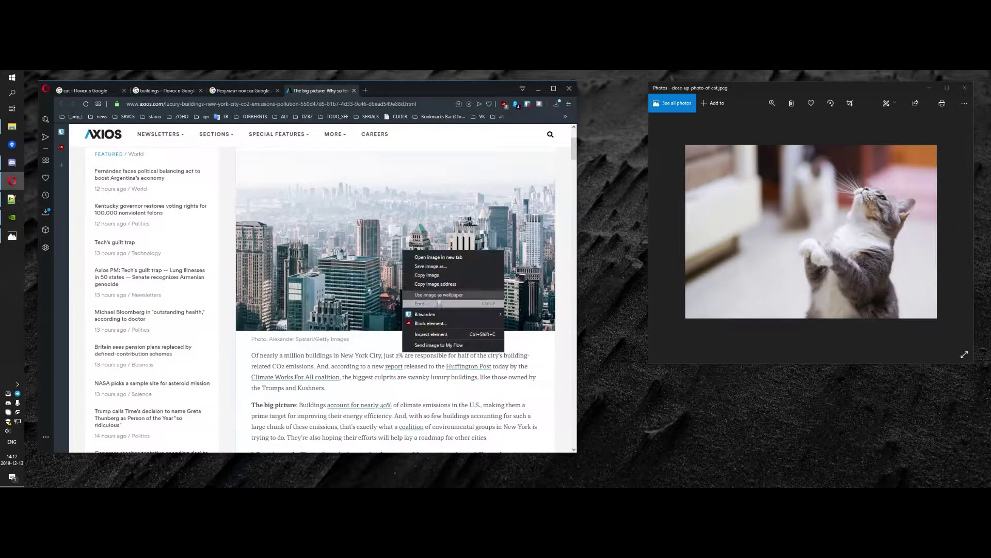
{"action": "left_click", "coordinate": [428, 266]}
{"action": "type", "text": "buildings"}
{"action": "key", "text": "Return"}
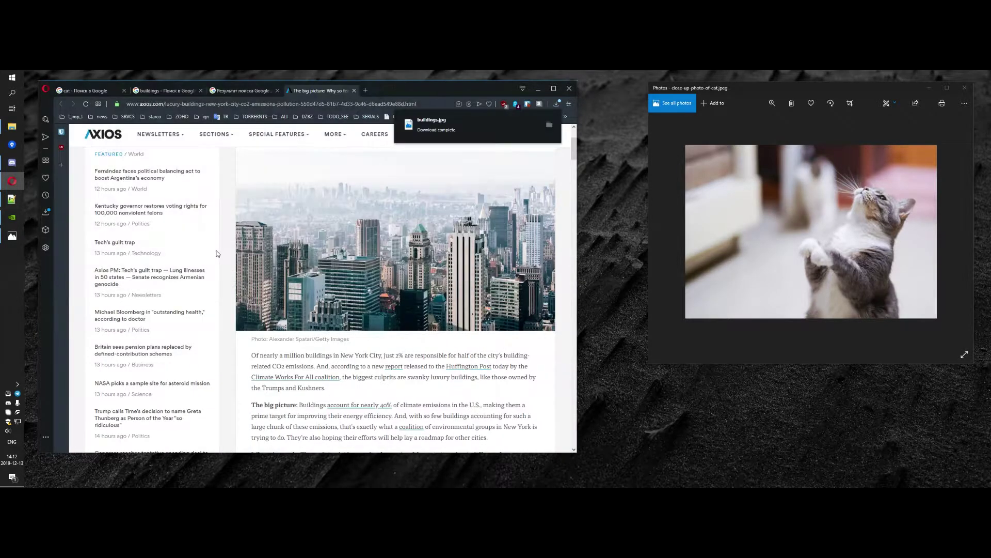
Switch to Photoshop with buildings.jpg open and place the cat photo on it as a new layer.
{"action": "left_click", "coordinate": [538, 89]}
{"action": "left_click", "coordinate": [965, 88]}
{"action": "left_click", "coordinate": [12, 77]}
{"action": "left_click", "coordinate": [339, 107]}
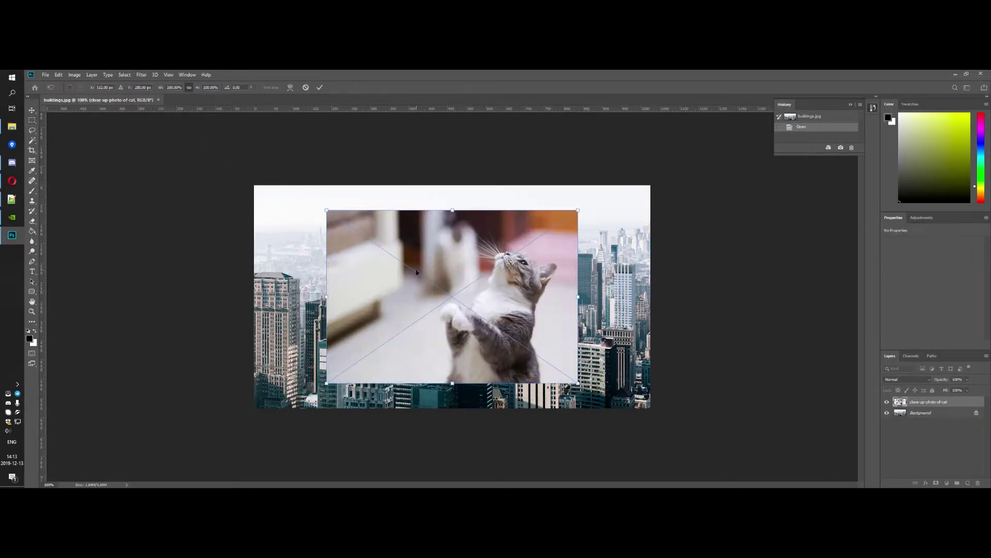
{"action": "key", "text": "Return"}
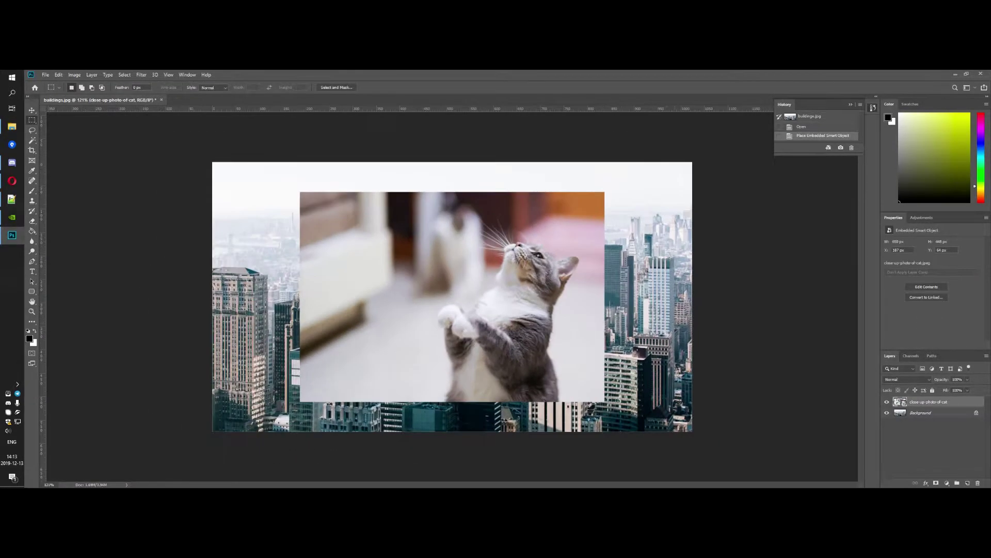
Rasterize the close-up-photo-of-cat layer.
{"action": "right_click", "coordinate": [928, 402]}
{"action": "left_click", "coordinate": [913, 207]}
{"action": "scroll", "coordinate": [453, 297], "scroll_direction": "up", "scroll_amount": 3}
Outline the photo area around the cat loosely with the Lasso, delete that background and deselect.
{"action": "left_click", "coordinate": [32, 130]}
{"action": "left_click", "coordinate": [66, 130]}
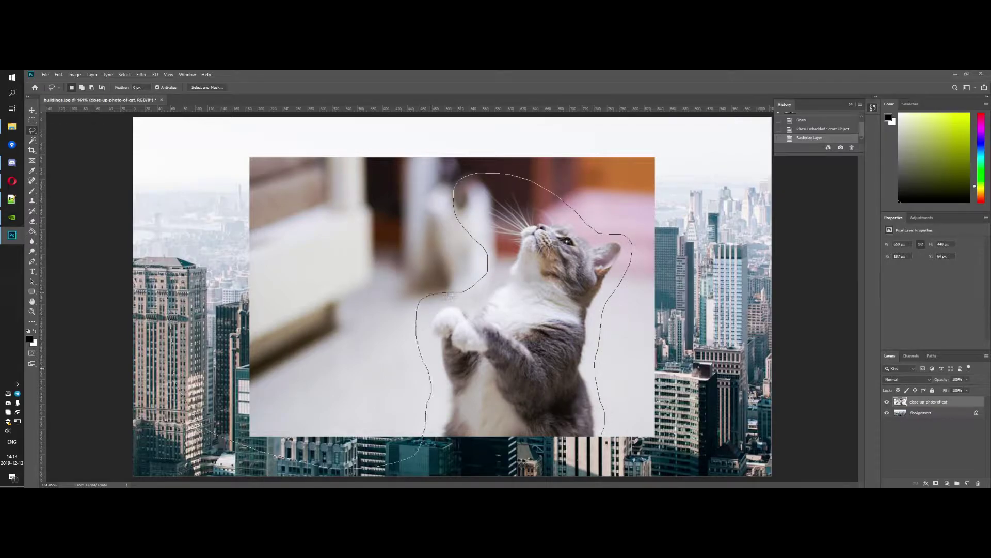
{"action": "left_click_drag", "start_coordinate": [594, 464], "coordinate": [595, 453]}
{"action": "key", "text": "Delete"}
{"action": "key", "text": "ctrl+d"}
{"action": "key", "text": "m"}
Add a layer mask to the cat layer and choose the Brush with black as the foreground colour.
{"action": "scroll", "coordinate": [645, 283], "scroll_direction": "up", "scroll_amount": 3}
{"action": "scroll", "coordinate": [601, 295], "scroll_direction": "down", "scroll_amount": 1}
{"action": "left_click", "coordinate": [936, 483]}
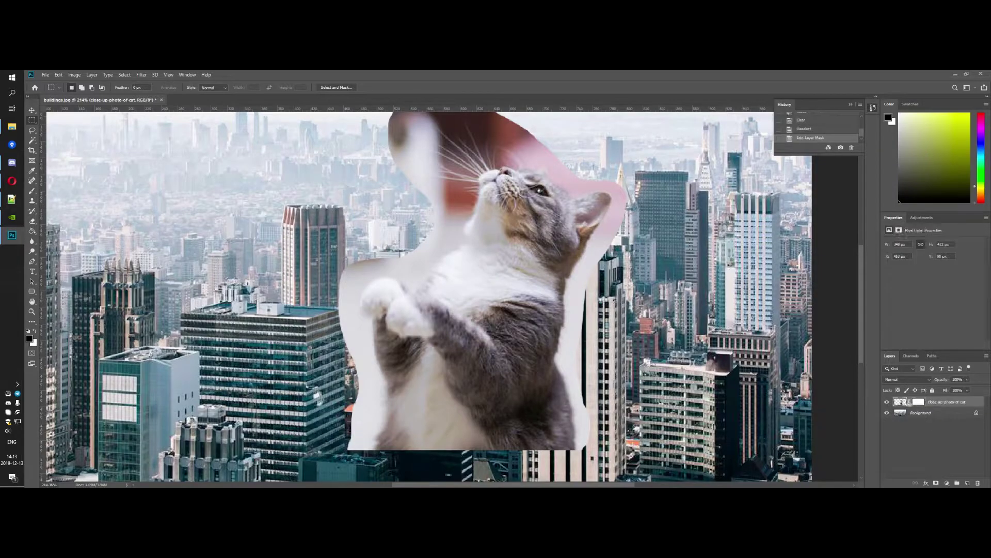
{"action": "left_click", "coordinate": [32, 191]}
{"action": "left_click", "coordinate": [30, 339]}
{"action": "left_click", "coordinate": [504, 333]}
{"action": "left_click", "coordinate": [678, 232]}
Adjust the brush and paint on the mask to hide the leftover background around the cat's head, back, paws and belly.
{"action": "right_click", "coordinate": [634, 261]}
{"action": "left_click_drag", "start_coordinate": [618, 222], "coordinate": [585, 331]}
{"action": "mouse_move", "coordinate": [584, 176]}
{"action": "left_mouse_down"}
{"action": "mouse_move", "coordinate": [436, 225]}
{"action": "mouse_move", "coordinate": [357, 444]}
{"action": "mouse_move", "coordinate": [387, 129]}
{"action": "left_mouse_up"}
{"action": "right_click", "coordinate": [631, 174]}
{"action": "left_click_drag", "start_coordinate": [688, 200], "coordinate": [678, 200]}
{"action": "left_click_drag", "start_coordinate": [550, 142], "coordinate": [582, 451]}
{"action": "mouse_move", "coordinate": [356, 451]}
{"action": "left_mouse_down"}
{"action": "mouse_move", "coordinate": [359, 357]}
{"action": "mouse_move", "coordinate": [435, 189]}
{"action": "left_mouse_up"}
{"action": "scroll", "coordinate": [435, 171], "scroll_direction": "up", "scroll_amount": 3}
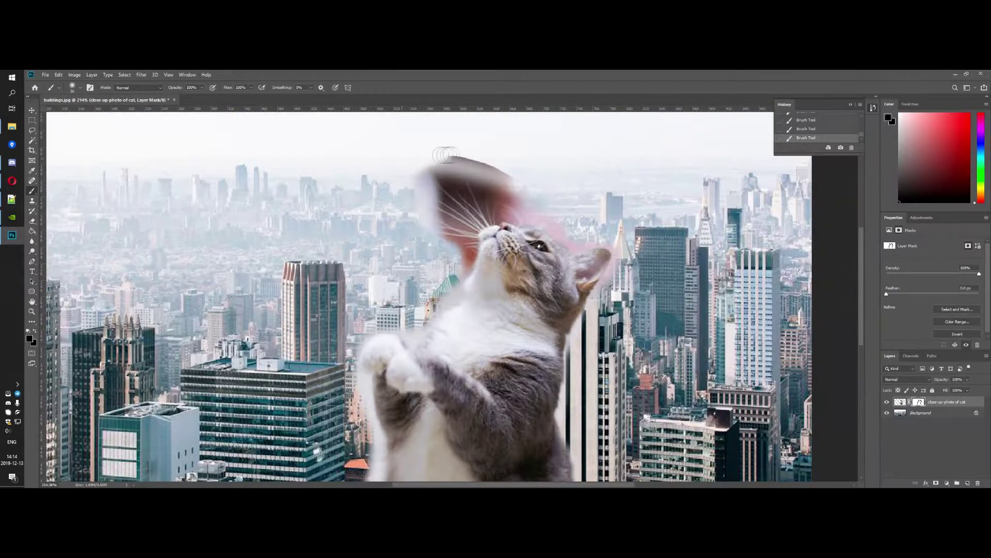
{"action": "scroll", "coordinate": [584, 454], "scroll_direction": "down", "scroll_amount": 4}
{"action": "mouse_move", "coordinate": [414, 271]}
{"action": "left_mouse_down"}
{"action": "mouse_move", "coordinate": [454, 210]}
{"action": "mouse_move", "coordinate": [457, 174]}
{"action": "left_mouse_up"}
{"action": "left_click_drag", "start_coordinate": [360, 312], "coordinate": [375, 428]}
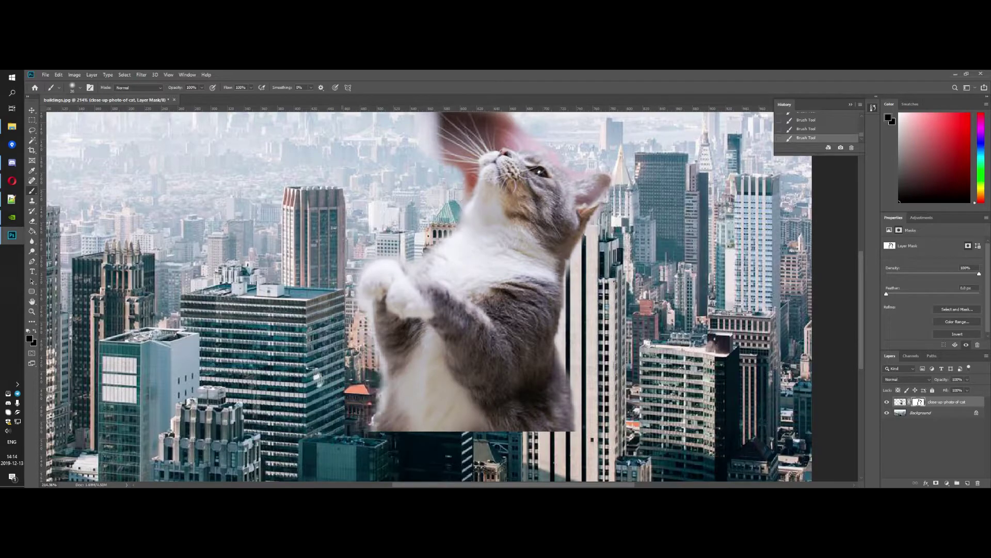
Move the cat with Free Transform onto the buildings further left and lower its layer opacity to 77%.
{"action": "left_click", "coordinate": [901, 402]}
{"action": "left_click", "coordinate": [31, 121]}
{"action": "right_click", "coordinate": [346, 241]}
{"action": "left_click", "coordinate": [377, 310]}
{"action": "left_click_drag", "start_coordinate": [472, 327], "coordinate": [292, 316]}
{"action": "scroll", "coordinate": [292, 316], "scroll_direction": "down", "scroll_amount": 5}
{"action": "scroll", "coordinate": [385, 304], "scroll_direction": "up", "scroll_amount": 3}
{"action": "key", "text": "Return"}
{"action": "left_click", "coordinate": [968, 380]}
{"action": "left_click_drag", "start_coordinate": [969, 389], "coordinate": [959, 392]}
{"action": "scroll", "coordinate": [539, 366], "scroll_direction": "up", "scroll_amount": 5}
Scale the cat down with Free Transform, position it beside the striped office building and raise its layer opacity.
{"action": "right_click", "coordinate": [343, 338]}
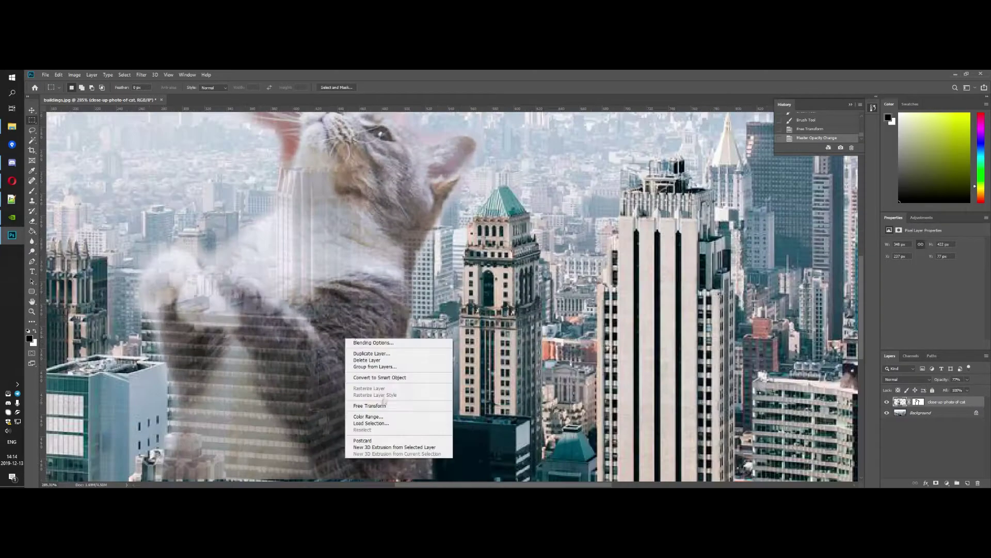
{"action": "left_click", "coordinate": [371, 405]}
{"action": "left_click_drag", "start_coordinate": [284, 388], "coordinate": [391, 362]}
{"action": "scroll", "coordinate": [423, 338], "scroll_direction": "down", "scroll_amount": 5}
{"action": "left_click_drag", "start_coordinate": [513, 415], "coordinate": [472, 388]}
{"action": "key", "text": "Return"}
{"action": "left_click", "coordinate": [967, 380]}
{"action": "left_click_drag", "start_coordinate": [967, 388], "coordinate": [969, 388]}
{"action": "scroll", "coordinate": [707, 362], "scroll_direction": "up", "scroll_amount": 4}
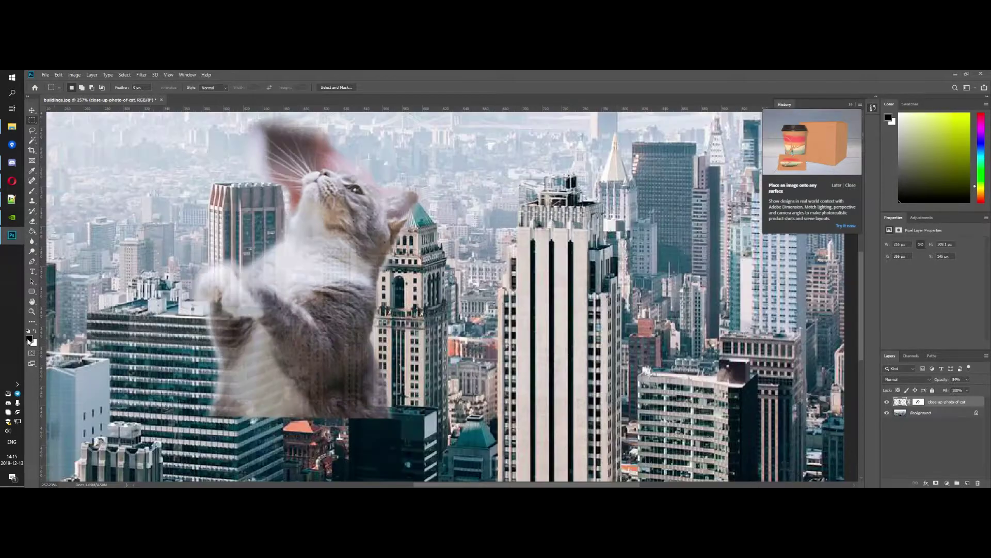
Paint black on the cat's layer mask to hide its lower body where the office building and dark tower stand in front.
{"action": "left_click", "coordinate": [29, 340]}
{"action": "left_click", "coordinate": [686, 227]}
{"action": "left_click", "coordinate": [918, 402]}
{"action": "key", "text": "b"}
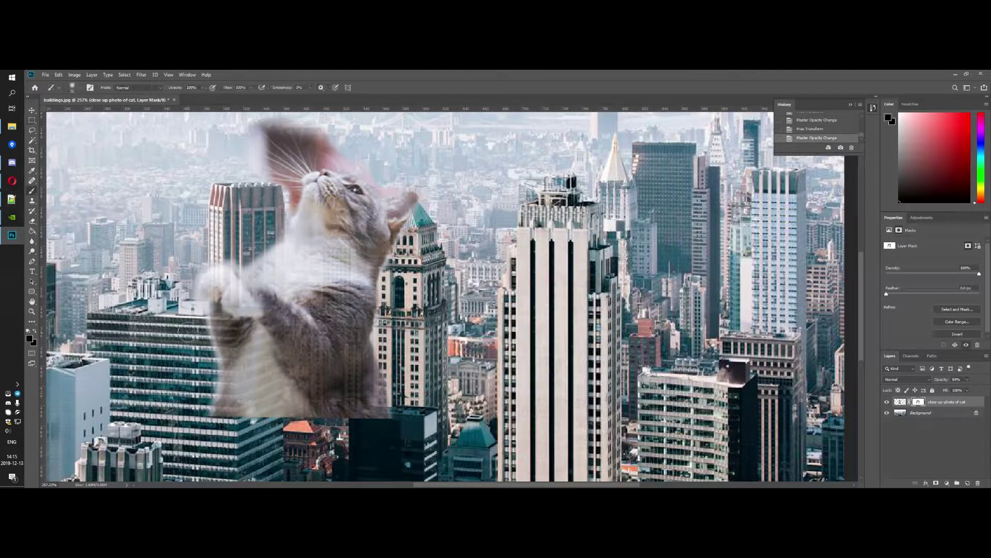
{"action": "mouse_move", "coordinate": [227, 315]}
{"action": "left_mouse_down"}
{"action": "mouse_move", "coordinate": [243, 408]}
{"action": "mouse_move", "coordinate": [264, 339]}
{"action": "left_mouse_up"}
{"action": "scroll", "coordinate": [428, 206], "scroll_direction": "down", "scroll_amount": 5}
{"action": "scroll", "coordinate": [599, 341], "scroll_direction": "up", "scroll_amount": 4}
{"action": "mouse_move", "coordinate": [437, 419]}
{"action": "left_mouse_down"}
{"action": "mouse_move", "coordinate": [414, 421]}
{"action": "mouse_move", "coordinate": [433, 407]}
{"action": "left_mouse_up"}
{"action": "scroll", "coordinate": [529, 418], "scroll_direction": "down", "scroll_amount": 4}
{"action": "scroll", "coordinate": [529, 415], "scroll_direction": "up", "scroll_amount": 2}
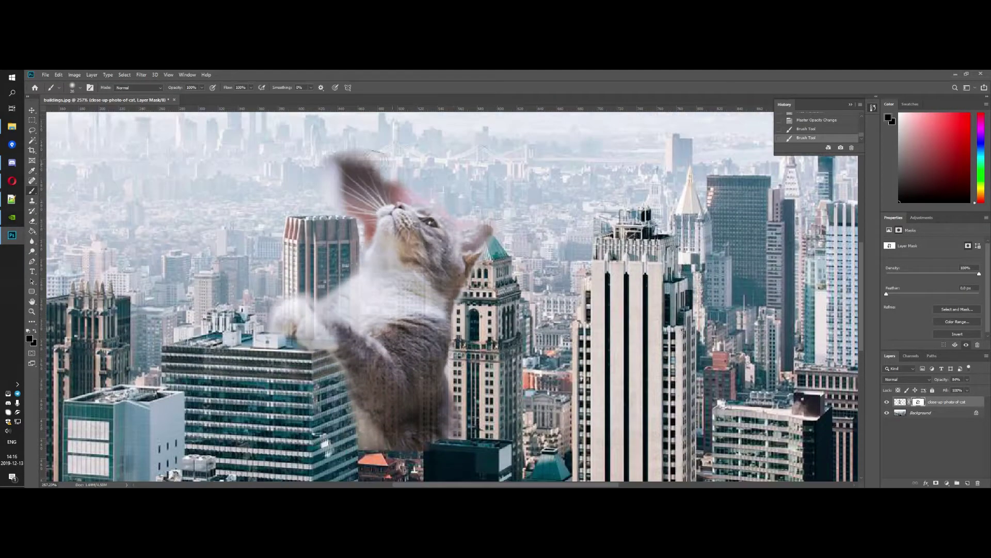
Set the cat layer's opacity to 100% and brush away remaining fringes along the cat's edges on the mask.
{"action": "left_click", "coordinate": [967, 380]}
{"action": "left_click_drag", "start_coordinate": [968, 388], "coordinate": [976, 388]}
{"action": "scroll", "coordinate": [577, 355], "scroll_direction": "down", "scroll_amount": 9}
{"action": "scroll", "coordinate": [496, 340], "scroll_direction": "up", "scroll_amount": 10}
{"action": "scroll", "coordinate": [469, 383], "scroll_direction": "down", "scroll_amount": 5}
{"action": "scroll", "coordinate": [469, 387], "scroll_direction": "up", "scroll_amount": 3}
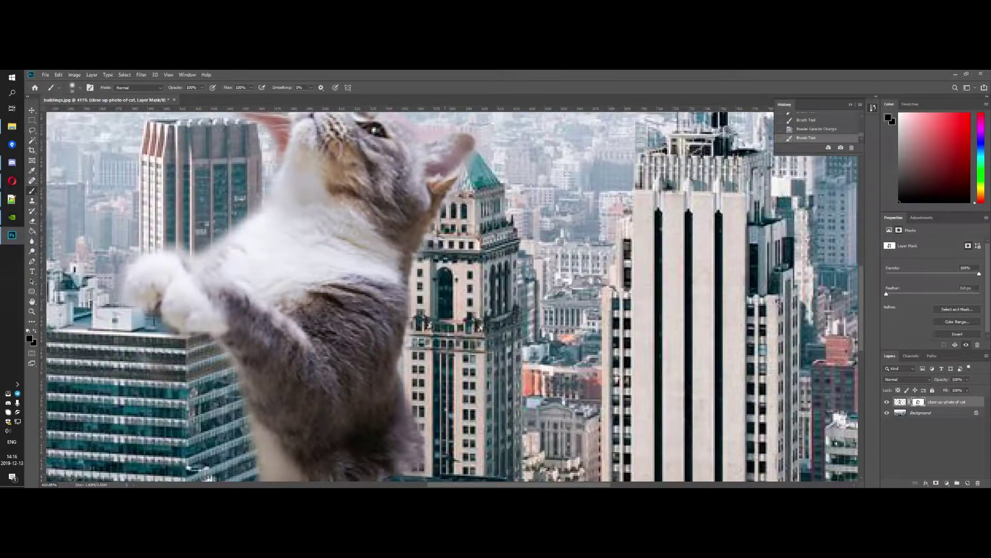
{"action": "scroll", "coordinate": [468, 253], "scroll_direction": "down", "scroll_amount": 2}
{"action": "left_click", "coordinate": [280, 237]}
{"action": "left_click_drag", "start_coordinate": [281, 238], "coordinate": [329, 248]}
{"action": "scroll", "coordinate": [449, 269], "scroll_direction": "down", "scroll_amount": 4}
{"action": "scroll", "coordinate": [476, 294], "scroll_direction": "up", "scroll_amount": 4}
{"action": "scroll", "coordinate": [475, 294], "scroll_direction": "down", "scroll_amount": 2}
Select the cat layer's image, sample its lower fur with a resized Clone Stamp and clone it below the body.
{"action": "left_click", "coordinate": [897, 403]}
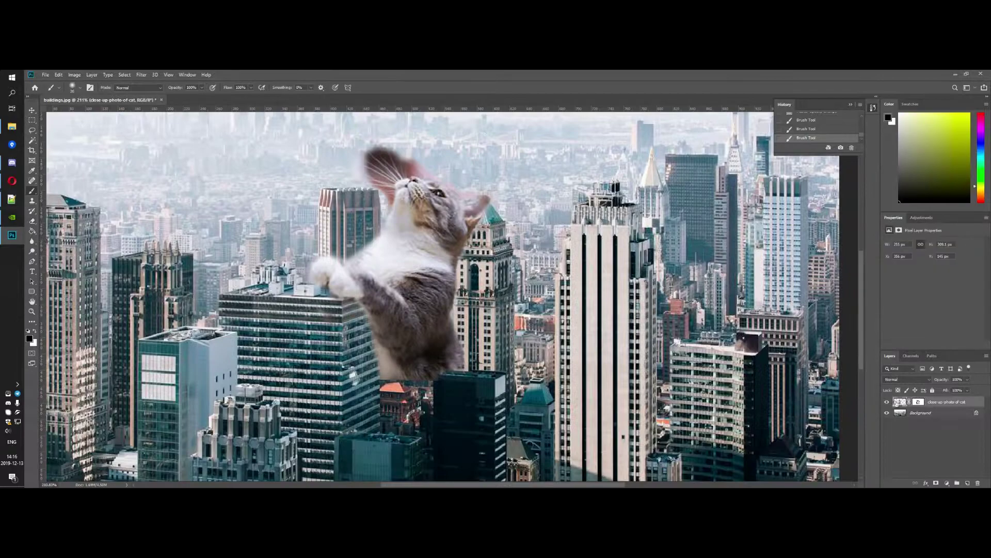
{"action": "scroll", "coordinate": [582, 380], "scroll_direction": "up", "scroll_amount": 1}
{"action": "scroll", "coordinate": [568, 377], "scroll_direction": "down", "scroll_amount": 1}
{"action": "left_click", "coordinate": [32, 201]}
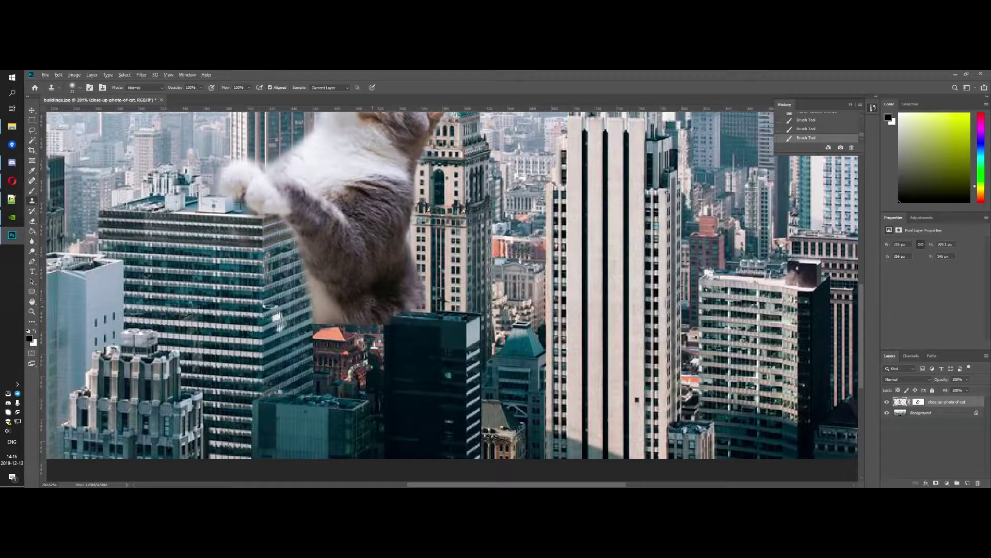
{"action": "right_click", "coordinate": [369, 351]}
{"action": "left_click_drag", "start_coordinate": [413, 308], "coordinate": [423, 308]}
{"action": "left_click", "coordinate": [363, 310], "text": "alt"}
{"action": "left_click", "coordinate": [363, 354]}
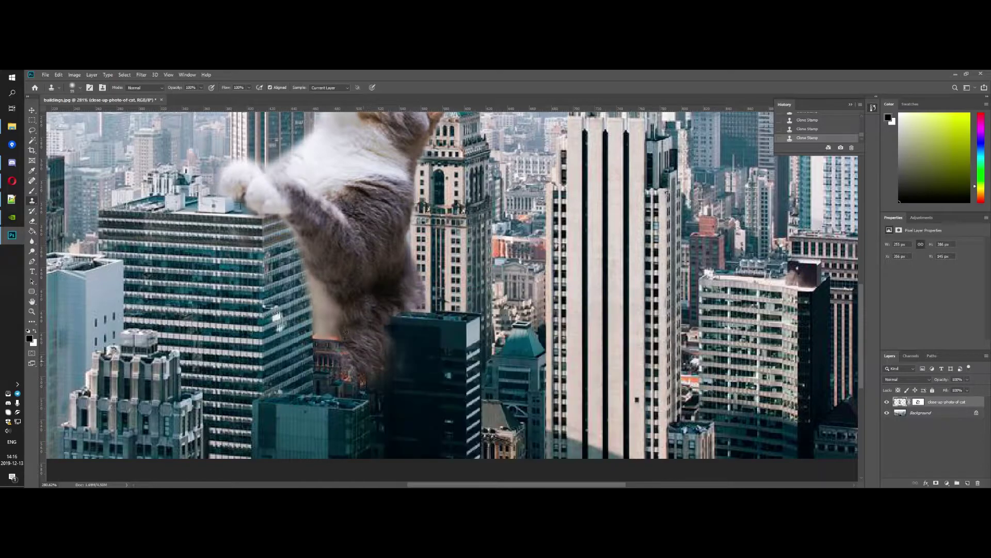
Clone more fur across the cat's lower body, extending it down between the office building and the dark tower.
{"action": "left_click", "coordinate": [331, 354]}
{"action": "left_click_drag", "start_coordinate": [336, 325], "coordinate": [312, 362]}
{"action": "left_click_drag", "start_coordinate": [368, 382], "coordinate": [330, 383]}
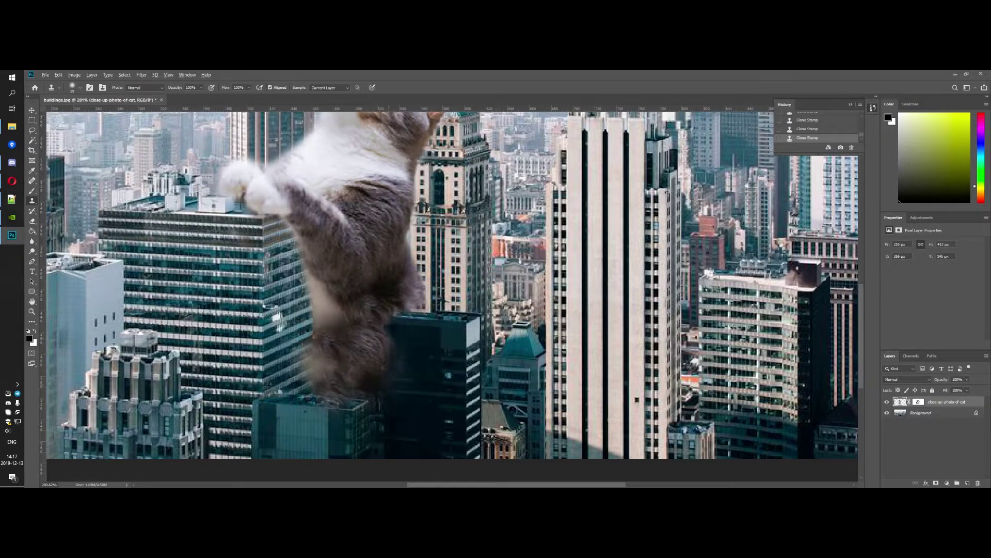
{"action": "scroll", "coordinate": [352, 362], "scroll_direction": "down", "scroll_amount": 1}
{"action": "left_click_drag", "start_coordinate": [376, 338], "coordinate": [371, 378]}
{"action": "scroll", "coordinate": [323, 328], "scroll_direction": "down", "scroll_amount": 2}
{"action": "scroll", "coordinate": [392, 340], "scroll_direction": "down", "scroll_amount": 3}
{"action": "scroll", "coordinate": [522, 369], "scroll_direction": "up", "scroll_amount": 4}
{"action": "scroll", "coordinate": [529, 372], "scroll_direction": "down", "scroll_amount": 1}
Target the cat's layer mask and set the foreground colour to white.
{"action": "left_click", "coordinate": [918, 402]}
{"action": "left_click", "coordinate": [29, 338]}
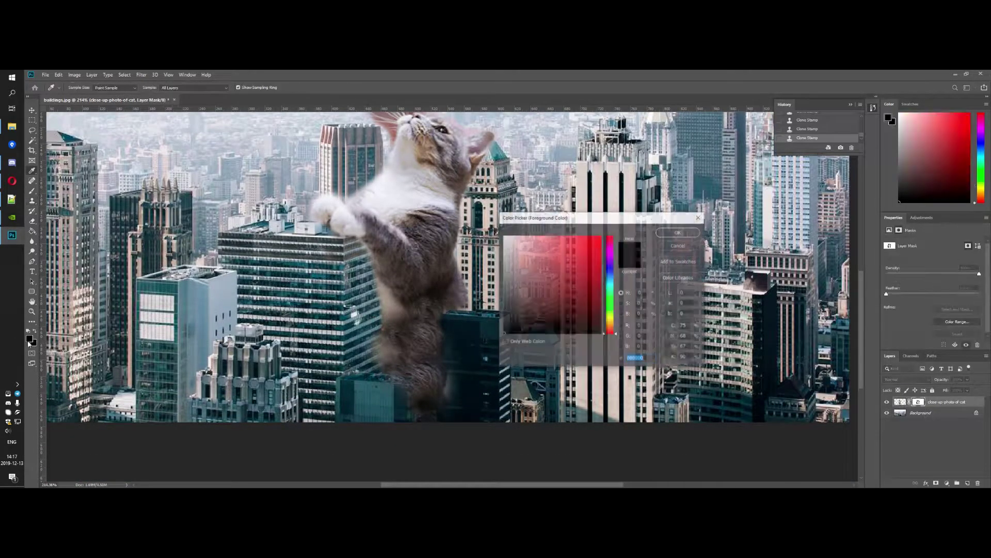
{"action": "key", "text": "Escape"}
{"action": "left_click", "coordinate": [35, 330]}
{"action": "scroll", "coordinate": [553, 314], "scroll_direction": "up", "scroll_amount": 4}
{"action": "right_click", "coordinate": [414, 290]}
{"action": "left_click_drag", "start_coordinate": [466, 308], "coordinate": [458, 309]}
{"action": "left_click", "coordinate": [402, 305]}
{"action": "mouse_move", "coordinate": [401, 292]}
{"action": "left_mouse_down"}
{"action": "mouse_move", "coordinate": [355, 376]}
{"action": "mouse_move", "coordinate": [300, 296]}
{"action": "left_mouse_up"}
{"action": "key", "text": "ctrl+z"}
Refine the mask around the cat's lower body with the Brush, switching the foreground colour from white to black.
{"action": "key", "text": "b"}
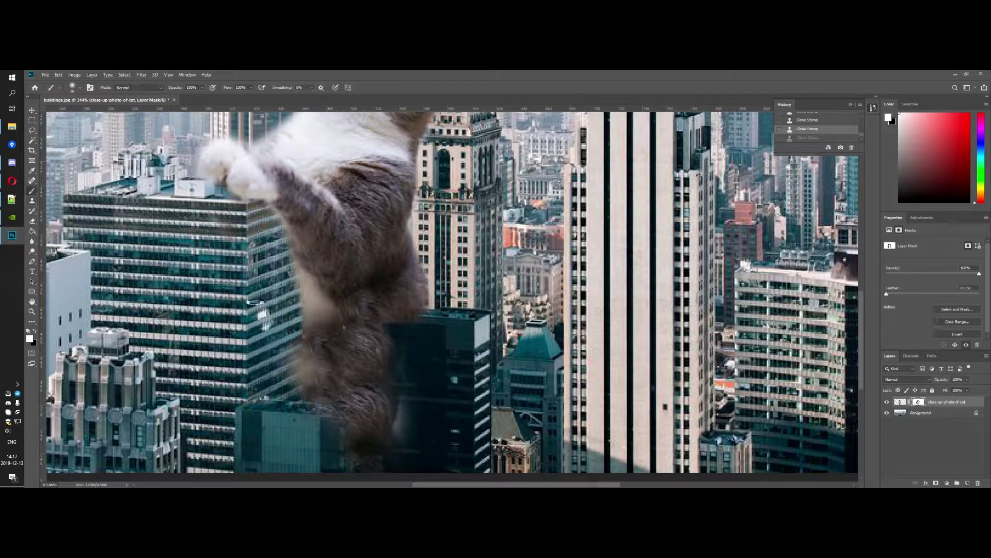
{"action": "left_click", "coordinate": [293, 316]}
{"action": "scroll", "coordinate": [346, 341], "scroll_direction": "down", "scroll_amount": 2}
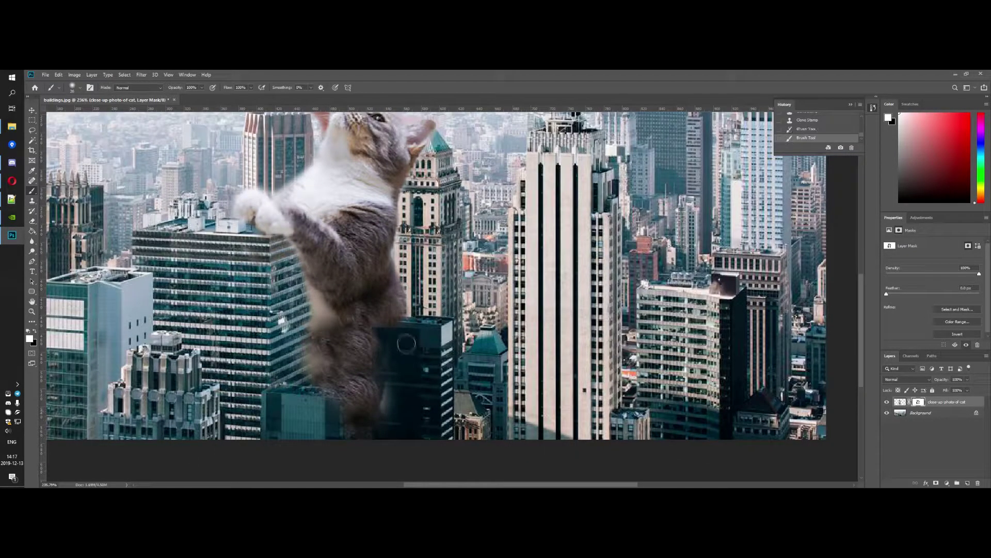
{"action": "key", "text": "ctrl+z"}
{"action": "key", "text": "x"}
{"action": "scroll", "coordinate": [437, 344], "scroll_direction": "down", "scroll_amount": 2}
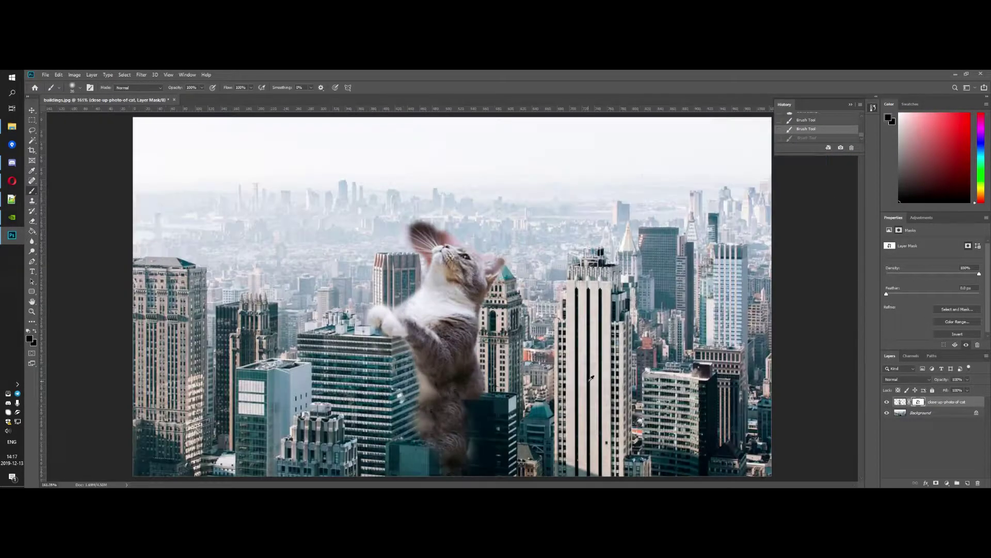
{"action": "scroll", "coordinate": [584, 390], "scroll_direction": "up", "scroll_amount": 3}
{"action": "key", "text": "ctrl+shift+z"}
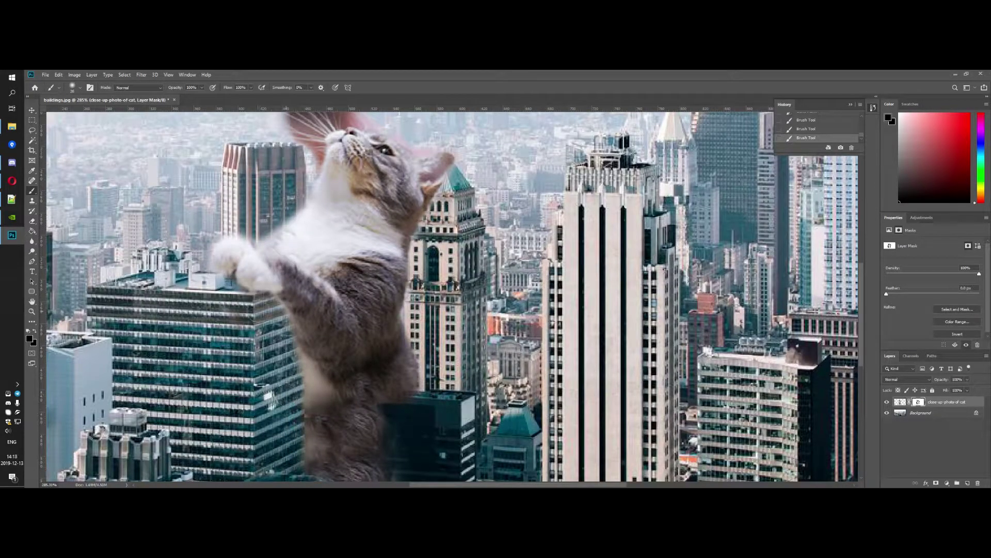
{"action": "scroll", "coordinate": [528, 362], "scroll_direction": "down", "scroll_amount": 4}
{"action": "scroll", "coordinate": [529, 362], "scroll_direction": "up", "scroll_amount": 4}
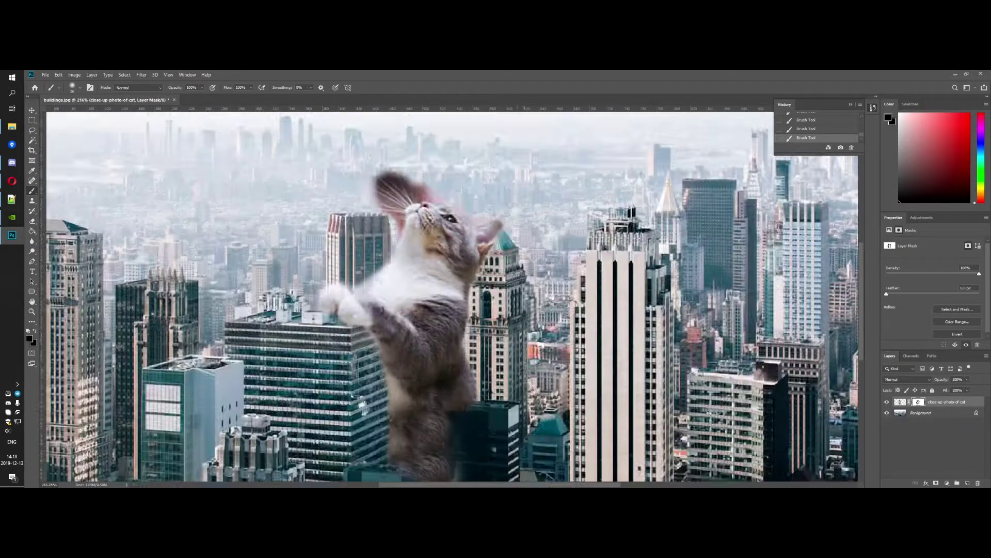
{"action": "scroll", "coordinate": [515, 338], "scroll_direction": "down", "scroll_amount": 1}
{"action": "scroll", "coordinate": [515, 339], "scroll_direction": "down", "scroll_amount": 2}
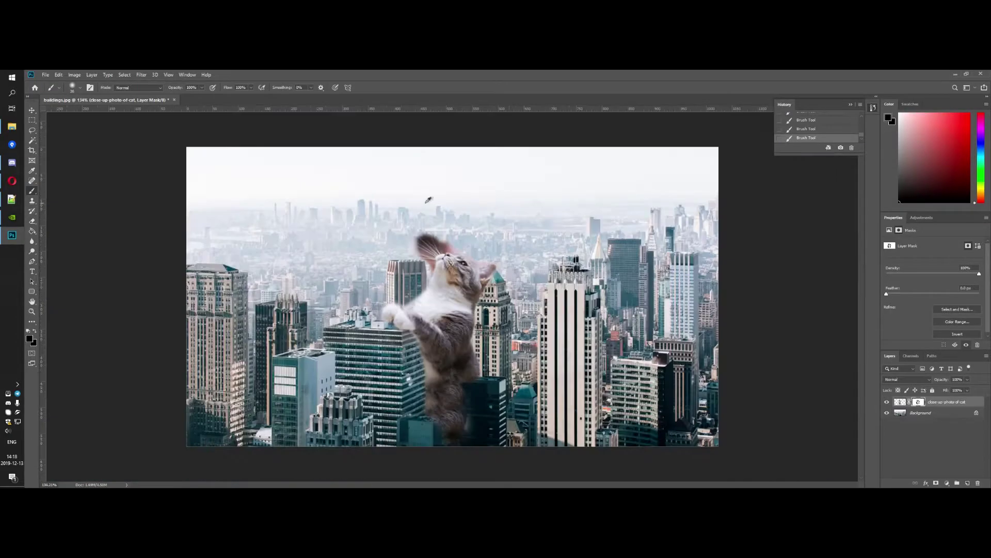
Hide and show the skyline background to examine the edges of the cat's cutout around the head and body.
{"action": "scroll", "coordinate": [429, 241], "scroll_direction": "up", "scroll_amount": 4}
{"action": "left_click", "coordinate": [887, 412]}
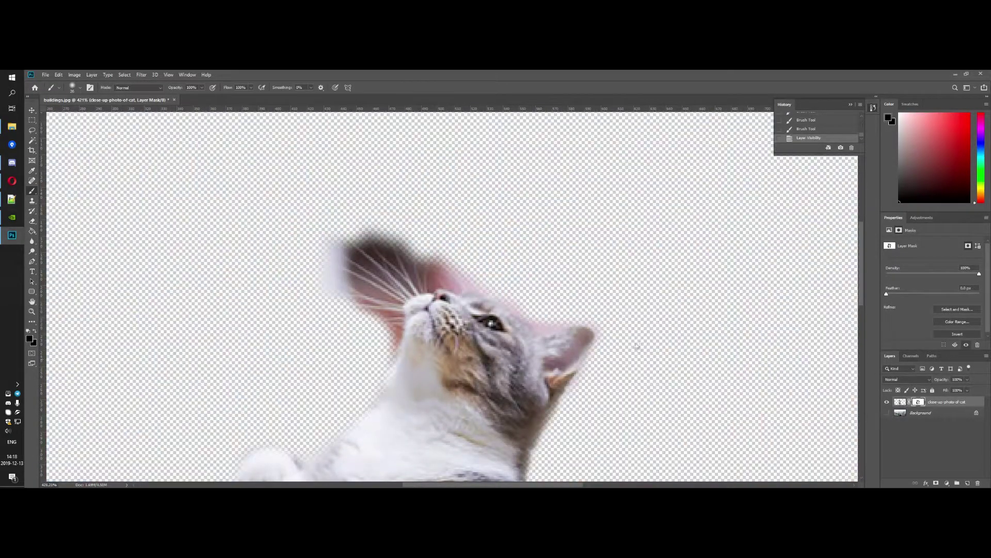
{"action": "scroll", "coordinate": [335, 397], "scroll_direction": "down", "scroll_amount": 2}
{"action": "scroll", "coordinate": [335, 397], "scroll_direction": "up", "scroll_amount": 3}
{"action": "left_click", "coordinate": [887, 413]}
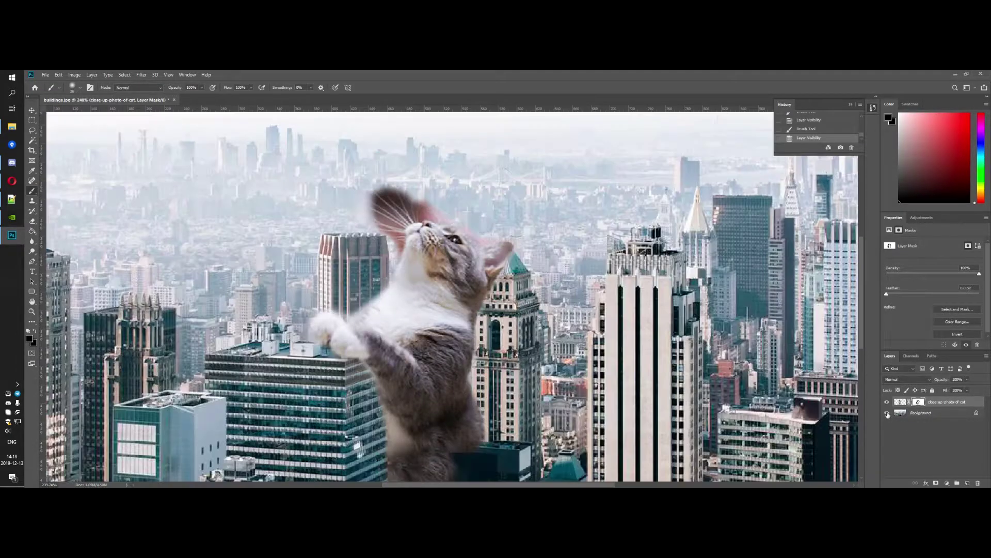
{"action": "left_click", "coordinate": [888, 412]}
{"action": "left_click", "coordinate": [910, 402]}
{"action": "left_click", "coordinate": [910, 402]}
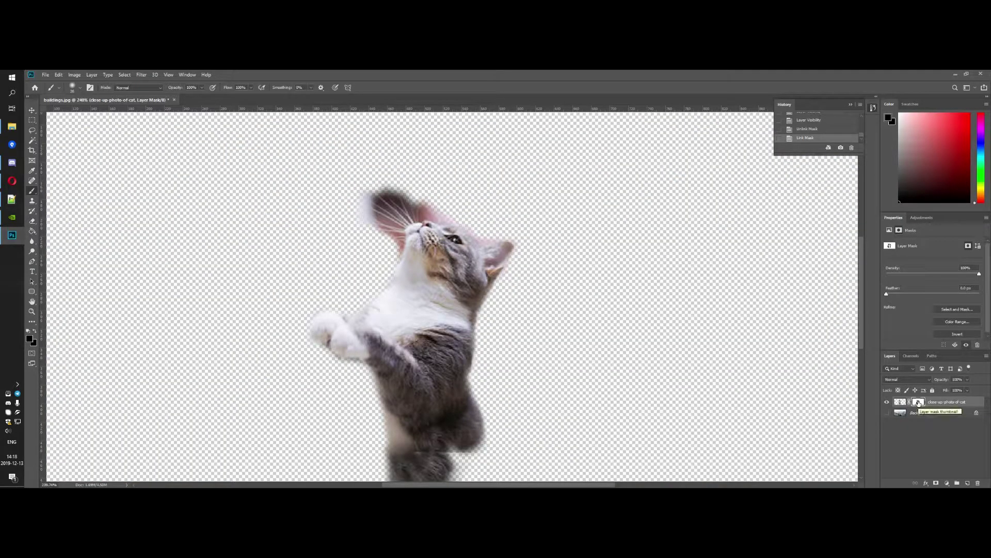
{"action": "left_click", "coordinate": [887, 412]}
{"action": "scroll", "coordinate": [660, 360], "scroll_direction": "down", "scroll_amount": 2}
{"action": "scroll", "coordinate": [660, 360], "scroll_direction": "up", "scroll_amount": 4}
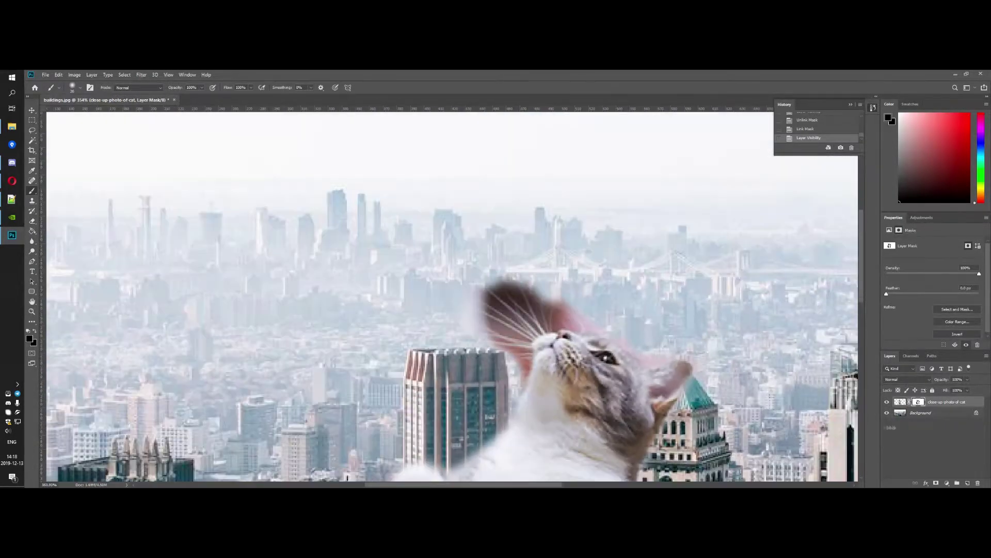
Hide the skyline background and add a new layer beneath the cat, filled with black using the Paint Bucket.
{"action": "left_click", "coordinate": [887, 413]}
{"action": "left_click", "coordinate": [924, 413]}
{"action": "right_click", "coordinate": [32, 231]}
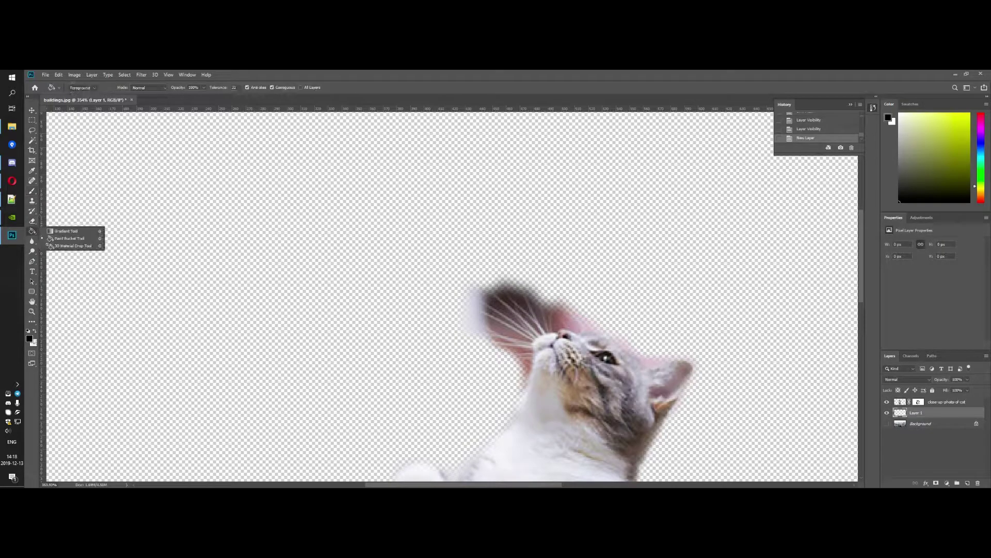
{"action": "left_click", "coordinate": [68, 237]}
{"action": "left_click", "coordinate": [30, 338]}
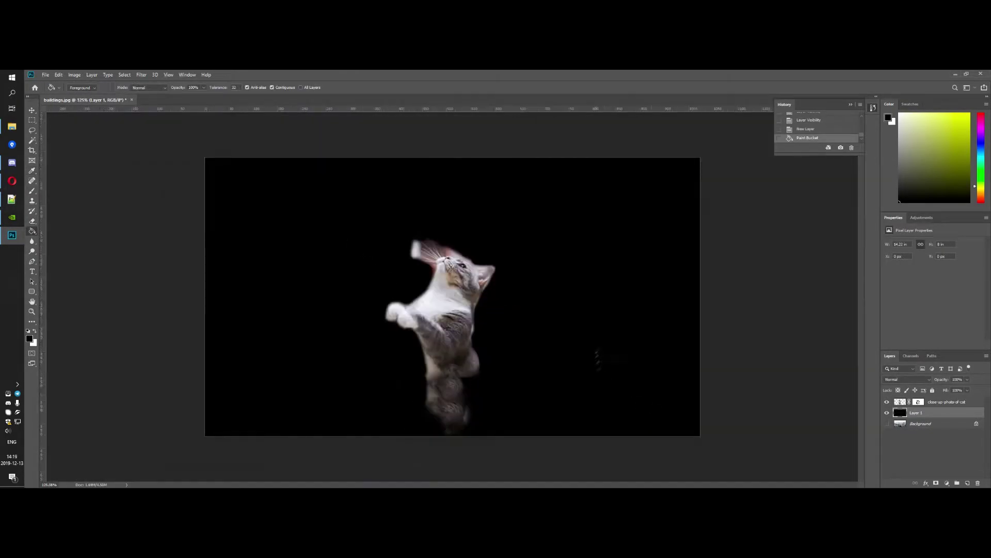
Target the cat's layer mask and paint white with the Brush around its front paws, undoing the first stroke.
{"action": "scroll", "coordinate": [344, 265], "scroll_direction": "up", "scroll_amount": 5}
{"action": "scroll", "coordinate": [344, 265], "scroll_direction": "down", "scroll_amount": 3}
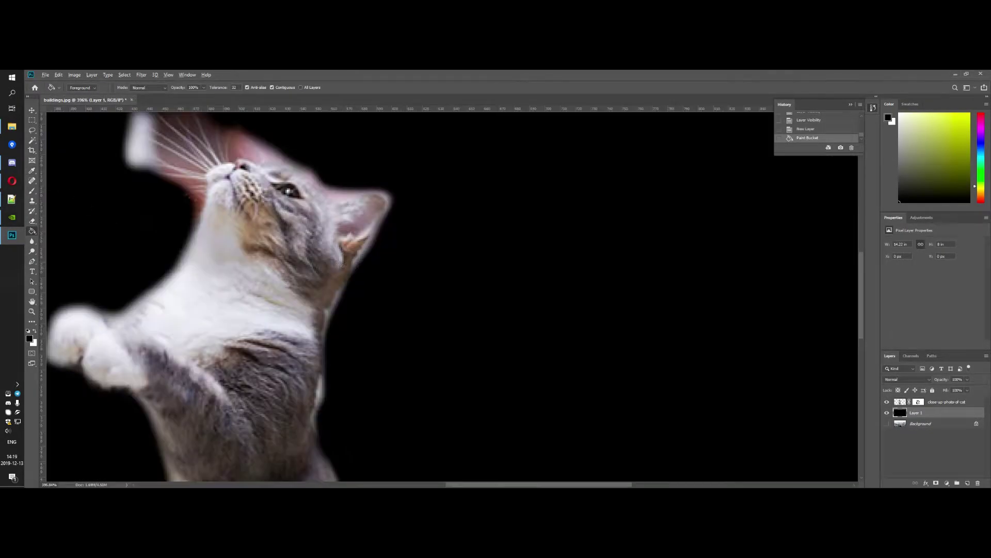
{"action": "left_click", "coordinate": [918, 402]}
{"action": "left_click", "coordinate": [33, 192]}
{"action": "mouse_move", "coordinate": [192, 187]}
{"action": "left_mouse_down"}
{"action": "mouse_move", "coordinate": [126, 190]}
{"action": "mouse_move", "coordinate": [289, 206]}
{"action": "mouse_move", "coordinate": [349, 376]}
{"action": "mouse_move", "coordinate": [329, 397]}
{"action": "left_mouse_up"}
{"action": "key", "text": "ctrl+z"}
{"action": "left_click", "coordinate": [29, 338]}
{"action": "left_click", "coordinate": [504, 238]}
{"action": "left_click", "coordinate": [677, 232]}
{"action": "mouse_move", "coordinate": [180, 326]}
{"action": "left_mouse_down"}
{"action": "mouse_move", "coordinate": [133, 243]}
{"action": "mouse_move", "coordinate": [154, 327]}
{"action": "left_mouse_up"}
{"action": "scroll", "coordinate": [170, 258], "scroll_direction": "down", "scroll_amount": 4}
{"action": "scroll", "coordinate": [135, 229], "scroll_direction": "up", "scroll_amount": 5}
Set the foreground colour to black and mask out the leftover fringe along the cat's back with a smaller brush.
{"action": "left_click", "coordinate": [30, 338]}
{"action": "left_click", "coordinate": [505, 331]}
{"action": "left_click", "coordinate": [677, 232]}
{"action": "left_click_drag", "start_coordinate": [369, 215], "coordinate": [413, 244]}
{"action": "scroll", "coordinate": [441, 281], "scroll_direction": "up", "scroll_amount": 5}
{"action": "right_click", "coordinate": [442, 283]}
{"action": "left_click_drag", "start_coordinate": [475, 308], "coordinate": [469, 307]}
{"action": "left_click_drag", "start_coordinate": [408, 245], "coordinate": [362, 335]}
{"action": "scroll", "coordinate": [362, 335], "scroll_direction": "down", "scroll_amount": 2}
{"action": "left_click_drag", "start_coordinate": [333, 284], "coordinate": [317, 343]}
{"action": "scroll", "coordinate": [442, 351], "scroll_direction": "down", "scroll_amount": 5}
{"action": "scroll", "coordinate": [413, 388], "scroll_direction": "up", "scroll_amount": 5}
{"action": "mouse_move", "coordinate": [351, 454]}
{"action": "left_mouse_down"}
{"action": "mouse_move", "coordinate": [345, 394]}
{"action": "mouse_move", "coordinate": [439, 222]}
{"action": "left_mouse_up"}
{"action": "left_click_drag", "start_coordinate": [380, 278], "coordinate": [369, 392]}
Resize the brush and clean the mask edge from the cat's back up the neck to the base of the ear.
{"action": "right_click", "coordinate": [405, 279]}
{"action": "left_click_drag", "start_coordinate": [432, 304], "coordinate": [428, 304]}
{"action": "left_click_drag", "start_coordinate": [393, 202], "coordinate": [316, 395]}
{"action": "scroll", "coordinate": [431, 382], "scroll_direction": "down", "scroll_amount": 5}
{"action": "scroll", "coordinate": [432, 376], "scroll_direction": "down", "scroll_amount": 3}
{"action": "scroll", "coordinate": [426, 351], "scroll_direction": "up", "scroll_amount": 5}
{"action": "left_click_drag", "start_coordinate": [348, 343], "coordinate": [388, 275]}
{"action": "scroll", "coordinate": [436, 309], "scroll_direction": "down", "scroll_amount": 5}
{"action": "scroll", "coordinate": [418, 297], "scroll_direction": "up", "scroll_amount": 5}
{"action": "left_click_drag", "start_coordinate": [337, 390], "coordinate": [389, 290]}
{"action": "scroll", "coordinate": [417, 275], "scroll_direction": "up", "scroll_amount": 1}
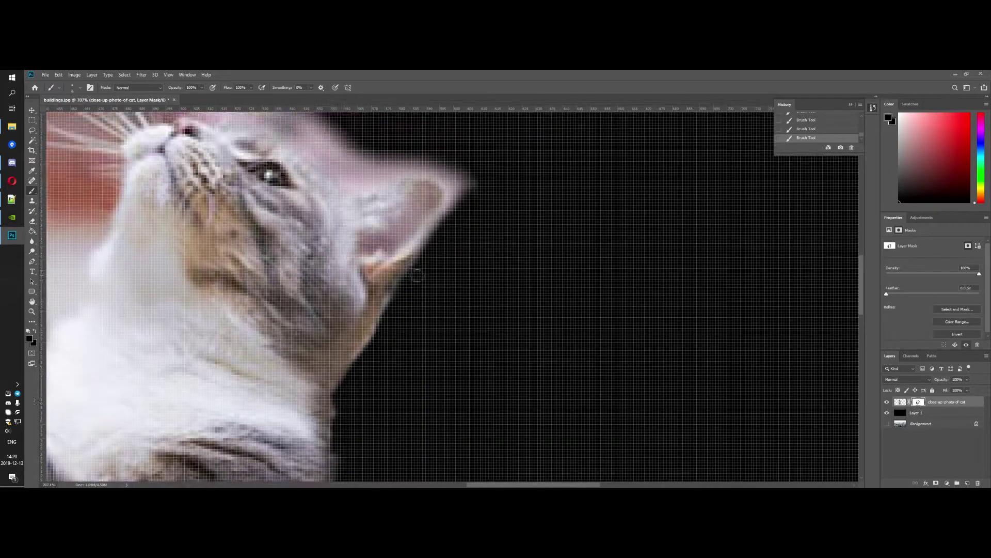
Mask out the background fringe around the cat's ear, forehead and muzzle, enlarging the soft brush.
{"action": "scroll", "coordinate": [416, 275], "scroll_direction": "down", "scroll_amount": 2}
{"action": "left_click_drag", "start_coordinate": [304, 164], "coordinate": [298, 148]}
{"action": "right_click", "coordinate": [346, 169]}
{"action": "left_click_drag", "start_coordinate": [385, 192], "coordinate": [389, 191]}
{"action": "left_click_drag", "start_coordinate": [310, 139], "coordinate": [363, 182]}
{"action": "right_click", "coordinate": [379, 189]}
{"action": "left_click_drag", "start_coordinate": [421, 212], "coordinate": [425, 212]}
{"action": "mouse_move", "coordinate": [364, 186]}
{"action": "left_mouse_down"}
{"action": "mouse_move", "coordinate": [436, 200]}
{"action": "mouse_move", "coordinate": [453, 223]}
{"action": "left_mouse_up"}
{"action": "scroll", "coordinate": [243, 150], "scroll_direction": "up", "scroll_amount": 2}
{"action": "mouse_move", "coordinate": [281, 171]}
{"action": "left_mouse_down"}
{"action": "mouse_move", "coordinate": [138, 302]}
{"action": "mouse_move", "coordinate": [187, 305]}
{"action": "mouse_move", "coordinate": [175, 310]}
{"action": "left_mouse_up"}
Paint black on the mask between and around the cat's whiskers to remove the dark and white background patches.
{"action": "scroll", "coordinate": [155, 264], "scroll_direction": "up", "scroll_amount": 3}
{"action": "right_click", "coordinate": [221, 262]}
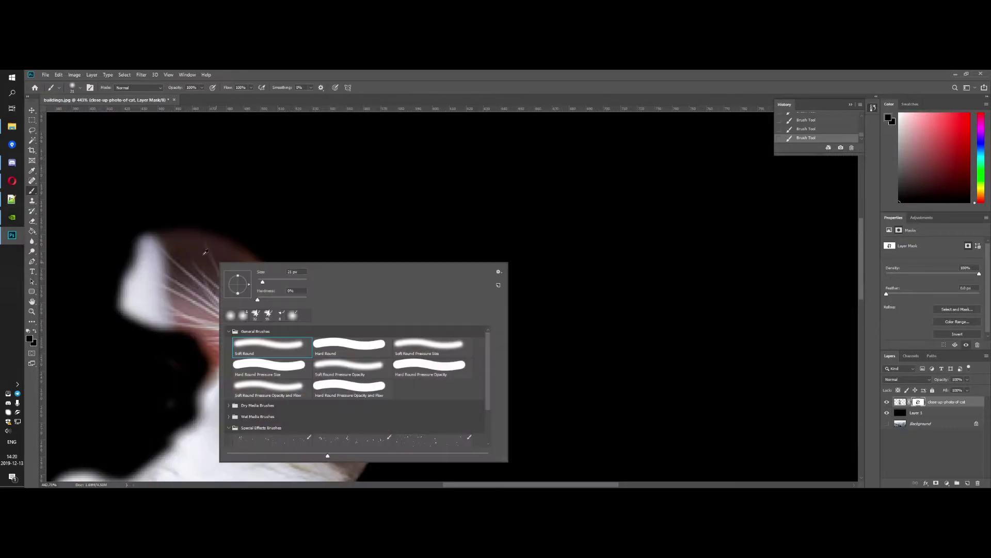
{"action": "key", "text": "Escape"}
{"action": "right_click", "coordinate": [245, 296]}
{"action": "key", "text": "Escape"}
{"action": "left_click_drag", "start_coordinate": [217, 282], "coordinate": [206, 239]}
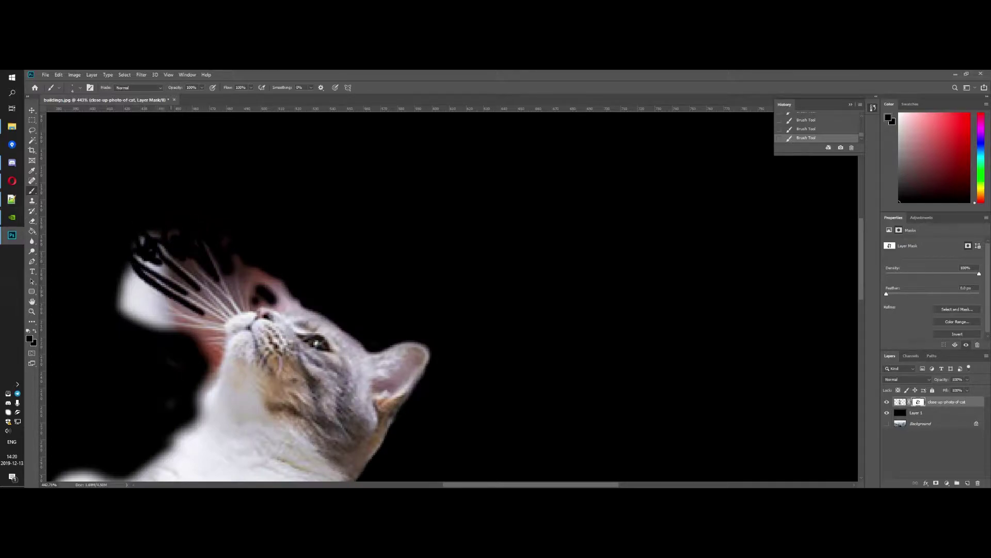
{"action": "right_click", "coordinate": [137, 320]}
{"action": "mouse_move", "coordinate": [202, 334]}
{"action": "left_mouse_down"}
{"action": "mouse_move", "coordinate": [150, 309]}
{"action": "mouse_move", "coordinate": [174, 308]}
{"action": "left_mouse_up"}
{"action": "left_click_drag", "start_coordinate": [154, 330], "coordinate": [118, 281]}
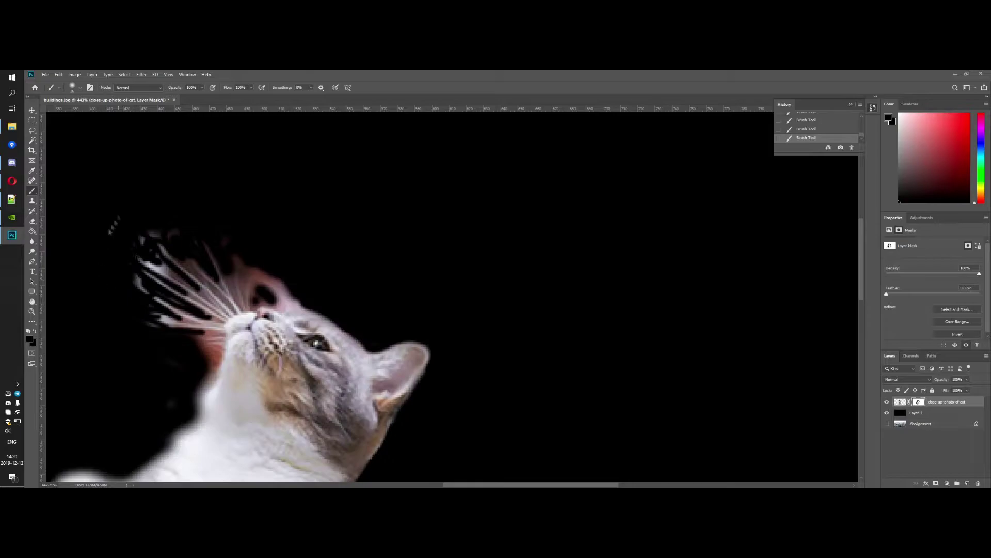
{"action": "right_click", "coordinate": [136, 236]}
{"action": "key", "text": "Escape"}
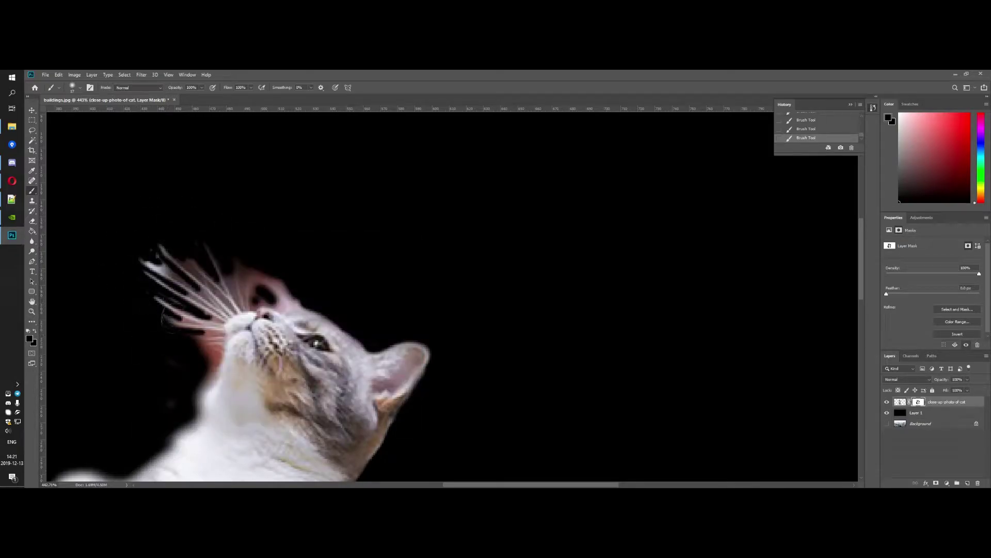
Set the brush opacity to 64% and fade the reddish remnants around the whiskers and above the nose.
{"action": "right_click", "coordinate": [140, 218]}
{"action": "left_click_drag", "start_coordinate": [174, 238], "coordinate": [193, 237]}
{"action": "left_click", "coordinate": [202, 87]}
{"action": "left_click_drag", "start_coordinate": [204, 96], "coordinate": [190, 96]}
{"action": "left_click_drag", "start_coordinate": [248, 243], "coordinate": [291, 253]}
{"action": "right_click", "coordinate": [291, 252]}
{"action": "left_click_drag", "start_coordinate": [343, 273], "coordinate": [333, 273]}
{"action": "left_click_drag", "start_coordinate": [292, 289], "coordinate": [270, 271]}
{"action": "left_click_drag", "start_coordinate": [206, 302], "coordinate": [142, 250]}
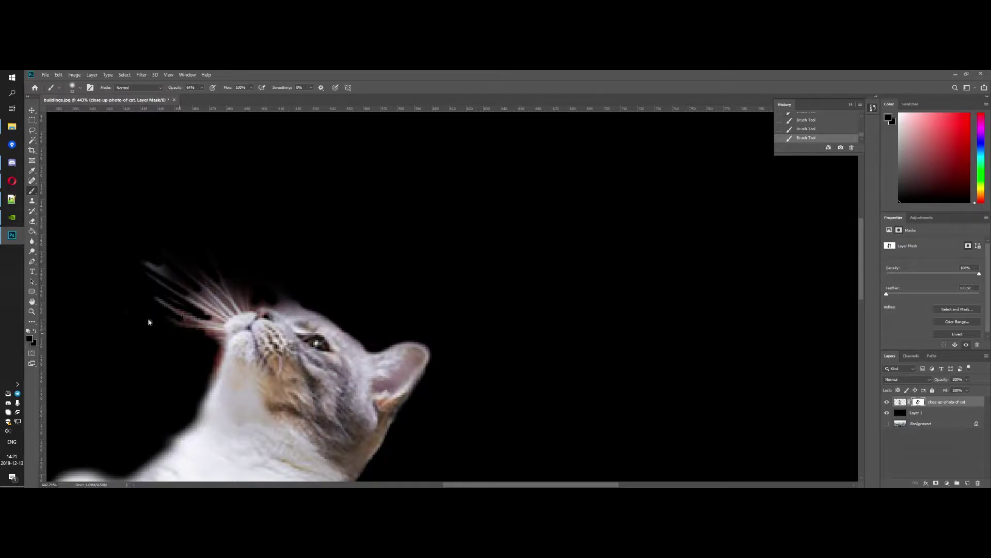
Finish masking the fringe around the whiskers and forehead, hide the black layer and show the skyline again.
{"action": "mouse_move", "coordinate": [178, 281]}
{"action": "left_mouse_down"}
{"action": "mouse_move", "coordinate": [221, 263]}
{"action": "mouse_move", "coordinate": [310, 271]}
{"action": "left_mouse_up"}
{"action": "right_click", "coordinate": [318, 270]}
{"action": "left_click_drag", "start_coordinate": [361, 290], "coordinate": [355, 290]}
{"action": "left_click_drag", "start_coordinate": [304, 291], "coordinate": [271, 285]}
{"action": "scroll", "coordinate": [368, 289], "scroll_direction": "down", "scroll_amount": 1}
{"action": "scroll", "coordinate": [382, 310], "scroll_direction": "down", "scroll_amount": 5}
{"action": "scroll", "coordinate": [289, 310], "scroll_direction": "up", "scroll_amount": 2}
{"action": "scroll", "coordinate": [191, 240], "scroll_direction": "down", "scroll_amount": 2}
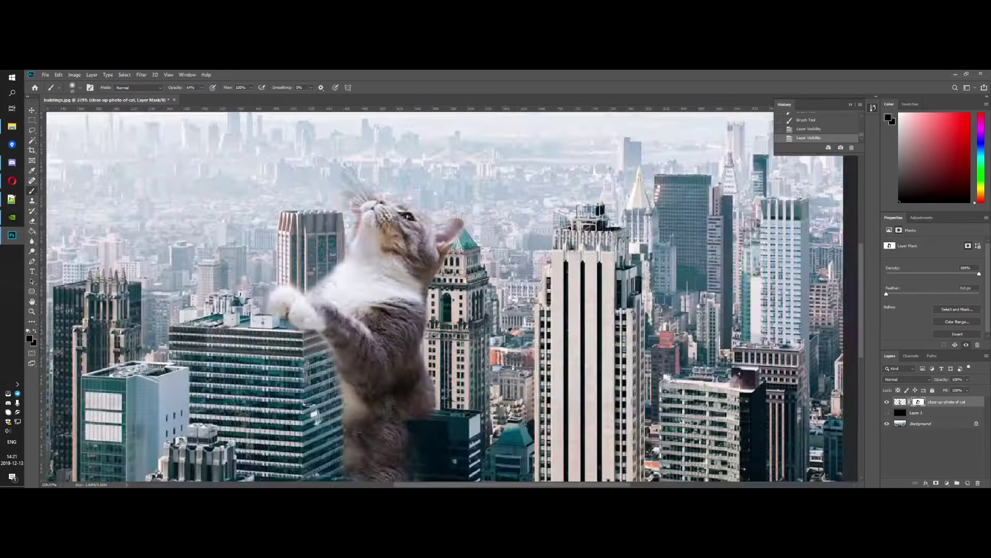
Enlarge the brush, fade the whisker remnants and mask out the fur overlapping the dark tower, undoing the last stroke.
{"action": "scroll", "coordinate": [304, 288], "scroll_direction": "up", "scroll_amount": 8}
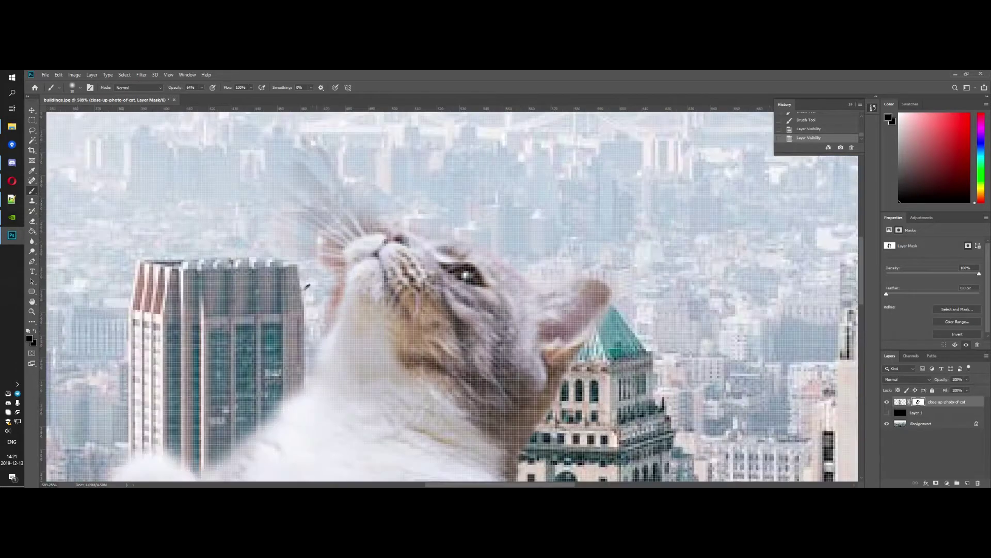
{"action": "scroll", "coordinate": [428, 238], "scroll_direction": "down", "scroll_amount": 8}
{"action": "scroll", "coordinate": [438, 231], "scroll_direction": "up", "scroll_amount": 3}
{"action": "right_click", "coordinate": [395, 221]}
{"action": "left_click_drag", "start_coordinate": [437, 241], "coordinate": [445, 242]}
{"action": "left_click", "coordinate": [348, 242]}
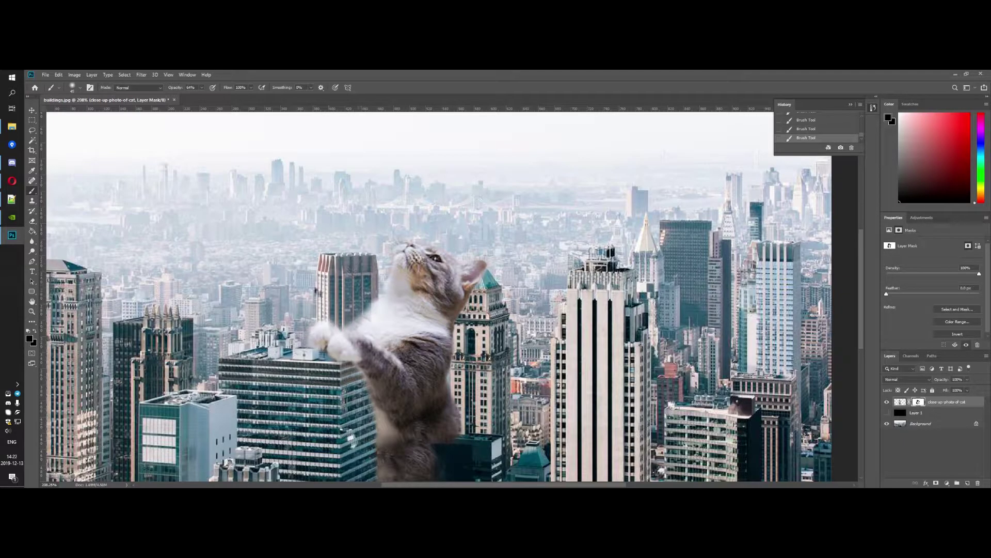
{"action": "scroll", "coordinate": [361, 300], "scroll_direction": "down", "scroll_amount": 6}
{"action": "scroll", "coordinate": [474, 402], "scroll_direction": "up", "scroll_amount": 3}
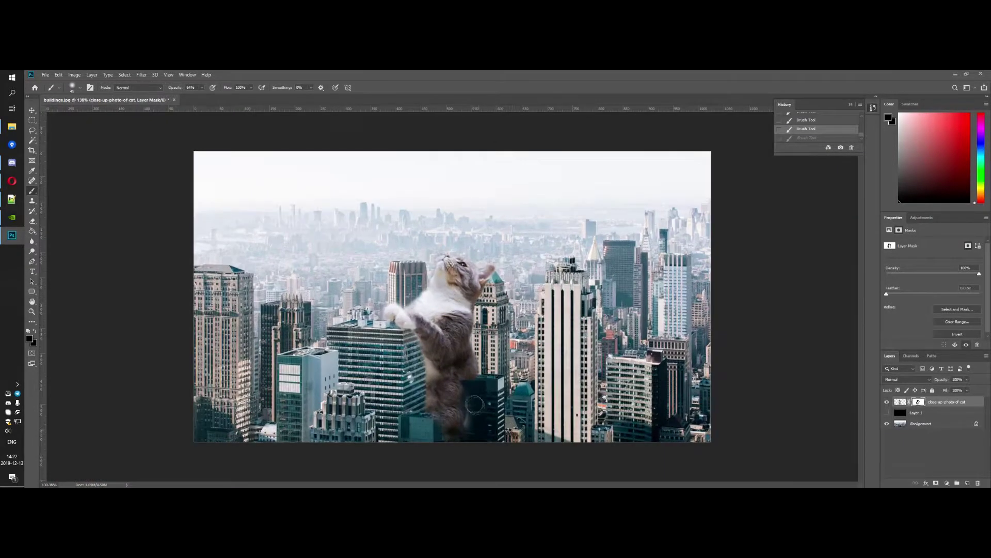
{"action": "key", "text": "ctrl+z"}
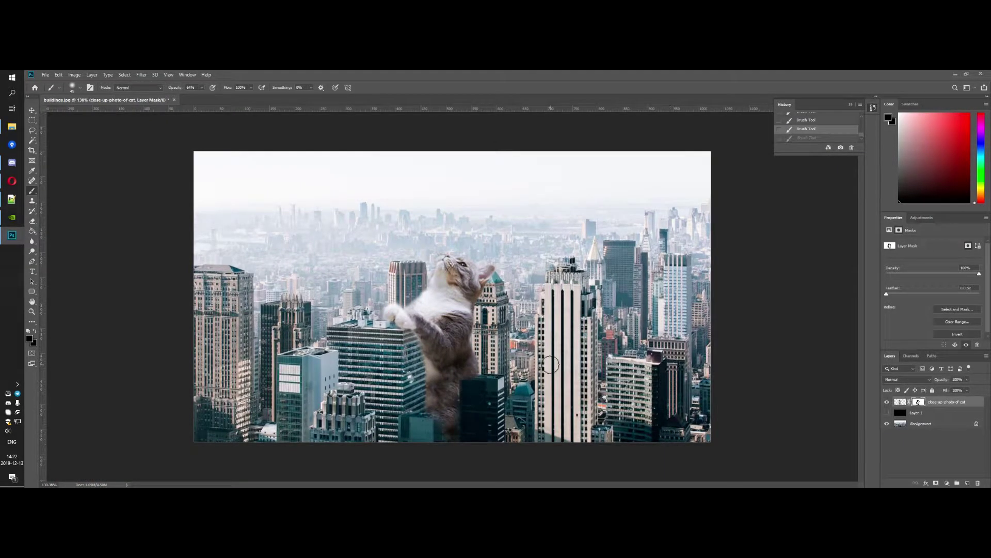
Duplicate the masked cat layer and hide the original.
{"action": "left_click", "coordinate": [900, 402]}
{"action": "key", "text": "ctrl+j"}
{"action": "left_click", "coordinate": [887, 413]}
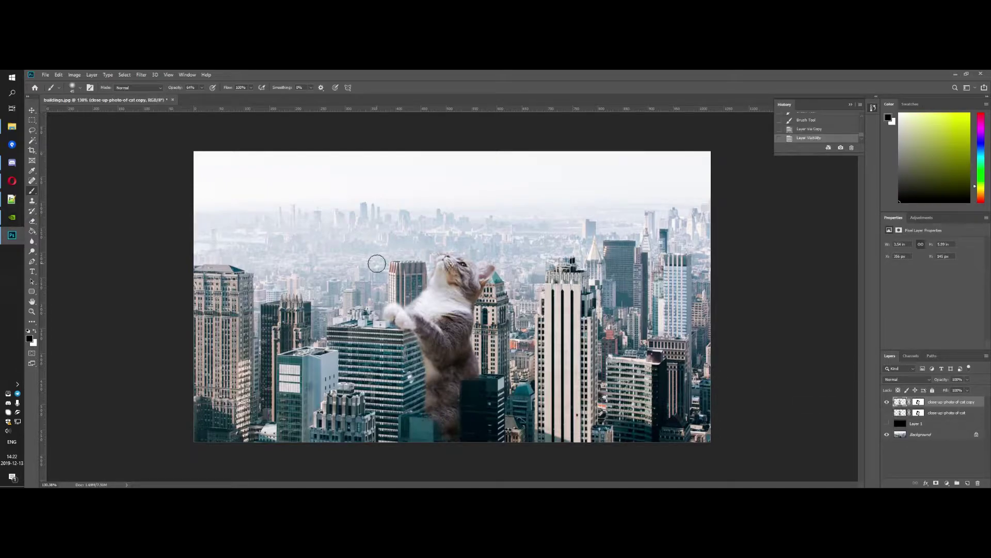
Apply a Color Balance adjustment to the duplicated cat layer, shifting its colours towards cyan to match the skyline.
{"action": "left_click", "coordinate": [74, 74]}
{"action": "mouse_move", "coordinate": [86, 95]}
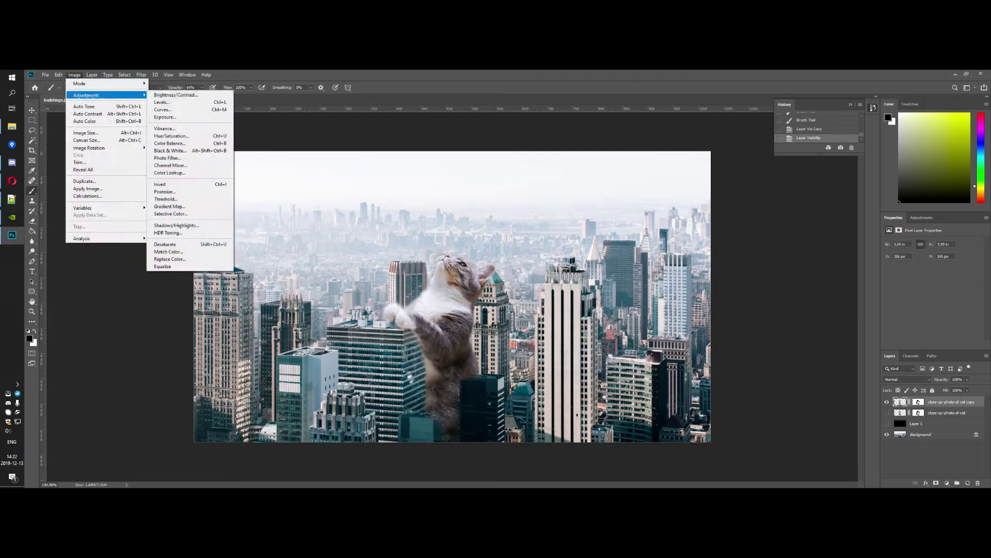
{"action": "left_click", "coordinate": [170, 143]}
{"action": "left_click_drag", "start_coordinate": [214, 180], "coordinate": [195, 183]}
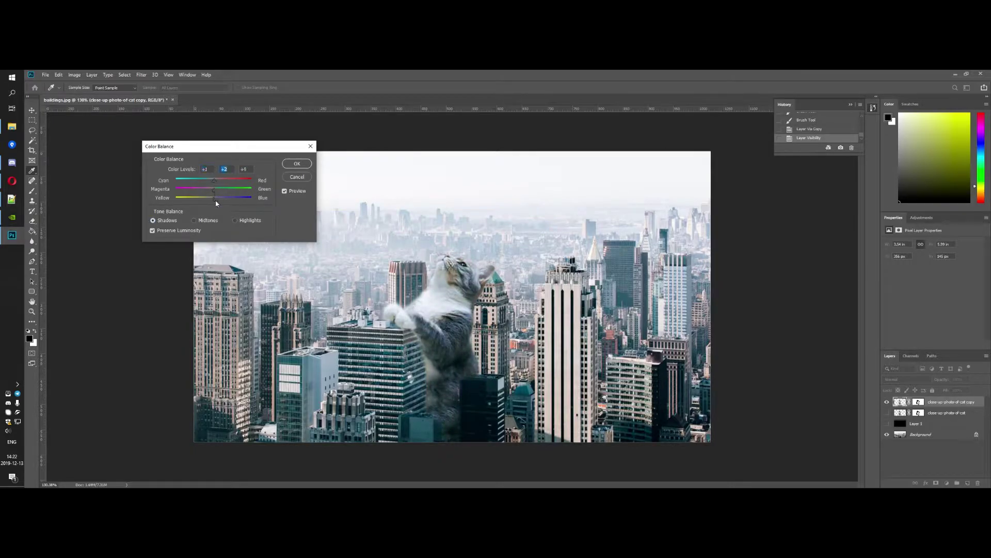
{"action": "left_click", "coordinate": [297, 164]}
Activate the Brush, show the black layer behind the duplicated cat and target the duplicate's layer mask.
{"action": "key", "text": "b"}
{"action": "scroll", "coordinate": [439, 295], "scroll_direction": "up", "scroll_amount": 3}
{"action": "scroll", "coordinate": [439, 295], "scroll_direction": "down", "scroll_amount": 10}
{"action": "scroll", "coordinate": [444, 299], "scroll_direction": "up", "scroll_amount": 9}
{"action": "scroll", "coordinate": [487, 335], "scroll_direction": "up", "scroll_amount": 9}
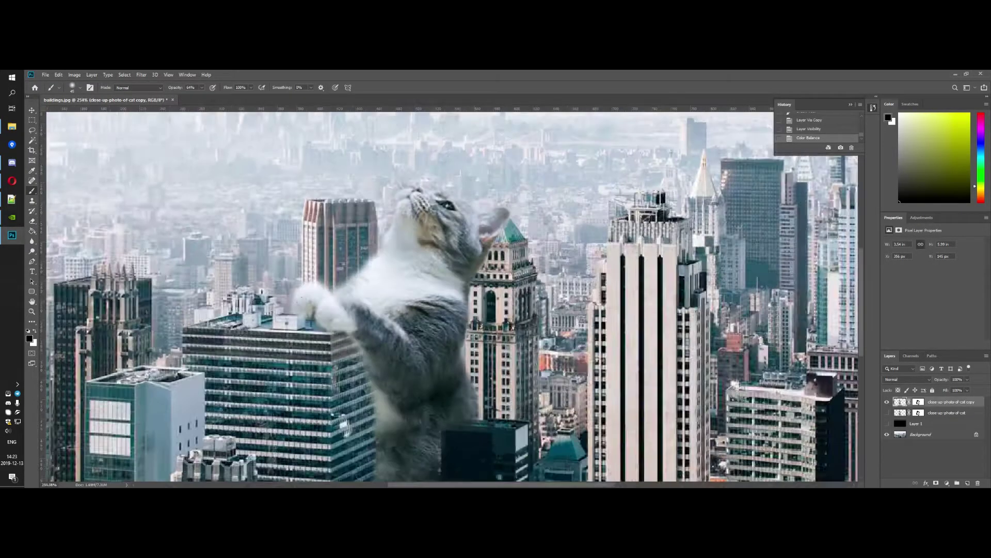
{"action": "left_click", "coordinate": [887, 423]}
{"action": "left_click", "coordinate": [887, 424]}
{"action": "left_click", "coordinate": [887, 424]}
{"action": "left_click", "coordinate": [919, 402]}
Try painting white on the duplicate's mask around the cat's front paws.
{"action": "left_click", "coordinate": [29, 339]}
{"action": "left_click", "coordinate": [506, 239]}
{"action": "left_click", "coordinate": [678, 231]}
{"action": "mouse_move", "coordinate": [339, 332]}
{"action": "left_mouse_down"}
{"action": "mouse_move", "coordinate": [304, 314]}
{"action": "mouse_move", "coordinate": [314, 353]}
{"action": "left_mouse_up"}
{"action": "key", "text": "ctrl+z"}
{"action": "left_click", "coordinate": [299, 328]}
{"action": "key", "text": "ctrl+z"}
Hide the black layer to examine the recoloured cat against the skyline, and show the black layer again.
{"action": "left_click", "coordinate": [887, 423]}
{"action": "scroll", "coordinate": [604, 384], "scroll_direction": "down", "scroll_amount": 10}
{"action": "scroll", "coordinate": [528, 333], "scroll_direction": "down", "scroll_amount": 6}
{"action": "scroll", "coordinate": [528, 333], "scroll_direction": "up", "scroll_amount": 12}
{"action": "scroll", "coordinate": [528, 333], "scroll_direction": "down", "scroll_amount": 12}
{"action": "scroll", "coordinate": [390, 311], "scroll_direction": "up", "scroll_amount": 14}
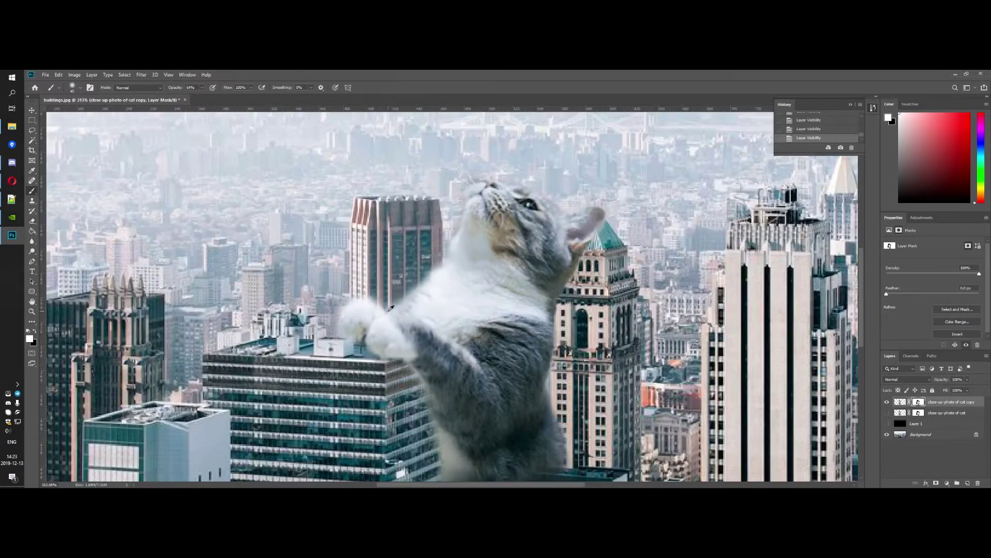
{"action": "left_click", "coordinate": [887, 424]}
Undo a white test stroke, set the foreground colour to black and mask out the halo around the front paw.
{"action": "mouse_move", "coordinate": [373, 296]}
{"action": "left_mouse_down"}
{"action": "mouse_move", "coordinate": [315, 279]}
{"action": "mouse_move", "coordinate": [321, 308]}
{"action": "mouse_move", "coordinate": [380, 340]}
{"action": "left_mouse_up"}
{"action": "key", "text": "ctrl+z"}
{"action": "scroll", "coordinate": [377, 326], "scroll_direction": "up", "scroll_amount": 6}
{"action": "scroll", "coordinate": [310, 285], "scroll_direction": "down", "scroll_amount": 3}
{"action": "left_click", "coordinate": [29, 338]}
{"action": "left_click_drag", "start_coordinate": [519, 315], "coordinate": [512, 342]}
{"action": "key", "text": "Return"}
{"action": "mouse_move", "coordinate": [370, 268]}
{"action": "left_mouse_down"}
{"action": "mouse_move", "coordinate": [327, 255]}
{"action": "mouse_move", "coordinate": [292, 300]}
{"action": "mouse_move", "coordinate": [331, 259]}
{"action": "mouse_move", "coordinate": [380, 278]}
{"action": "mouse_move", "coordinate": [299, 292]}
{"action": "mouse_move", "coordinate": [330, 362]}
{"action": "mouse_move", "coordinate": [365, 368]}
{"action": "mouse_move", "coordinate": [341, 353]}
{"action": "mouse_move", "coordinate": [320, 260]}
{"action": "left_mouse_up"}
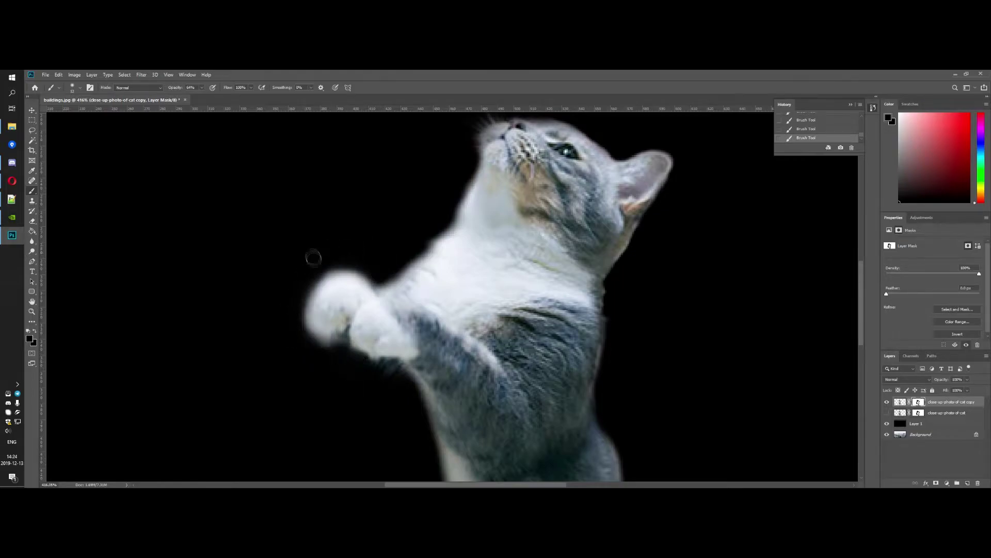
Try painting white on the mask along the cat's chest, reducing the brush size between strokes.
{"action": "left_click", "coordinate": [30, 339]}
{"action": "left_click", "coordinate": [504, 238]}
{"action": "left_click", "coordinate": [674, 233]}
{"action": "left_click_drag", "start_coordinate": [384, 284], "coordinate": [453, 215]}
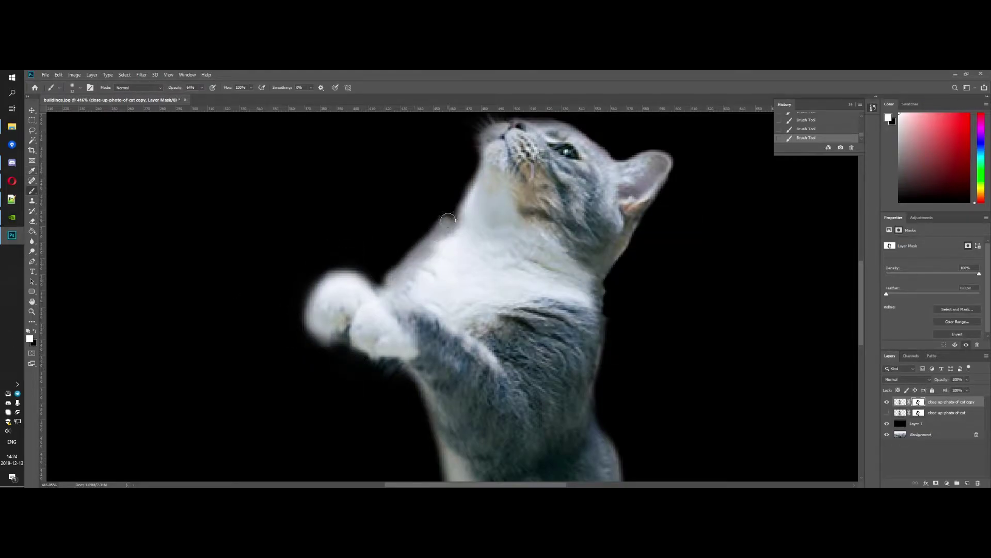
{"action": "key", "text": "ctrl+z"}
{"action": "right_click", "coordinate": [429, 238]}
{"action": "left_click_drag", "start_coordinate": [473, 258], "coordinate": [469, 258]}
{"action": "left_click_drag", "start_coordinate": [414, 245], "coordinate": [415, 253]}
{"action": "key", "text": "ctrl+z"}
Switch the foreground colour to black, touch up the mask below the front paws and hide the black layer.
{"action": "key", "text": "x"}
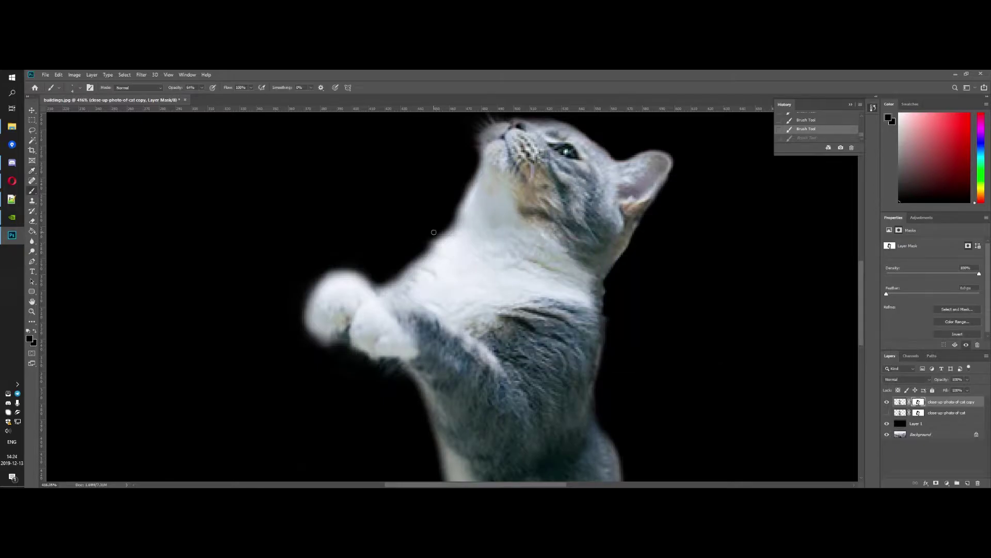
{"action": "left_click", "coordinate": [387, 373]}
{"action": "left_click", "coordinate": [887, 424]}
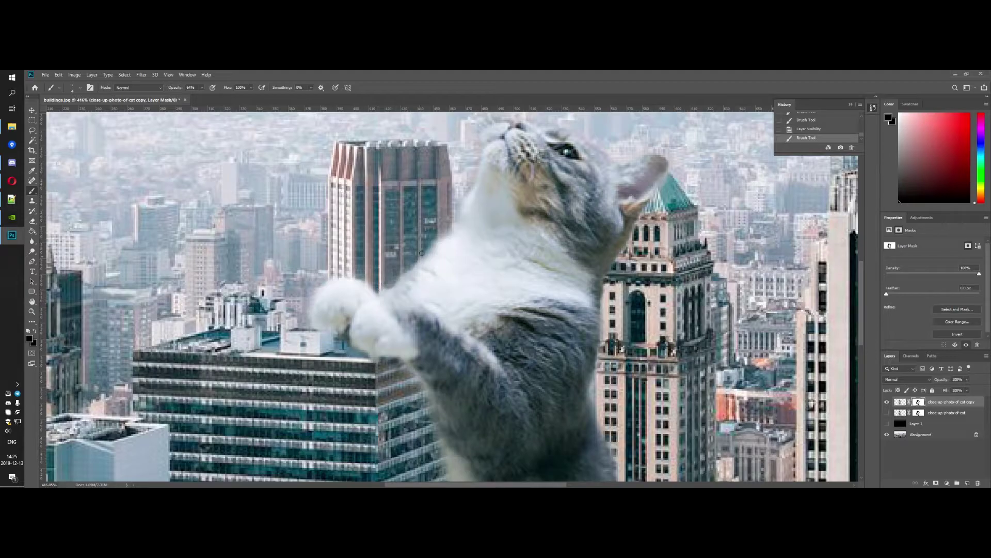
{"action": "key", "text": "ctrl+0"}
{"action": "scroll", "coordinate": [490, 378], "scroll_direction": "up", "scroll_amount": 6}
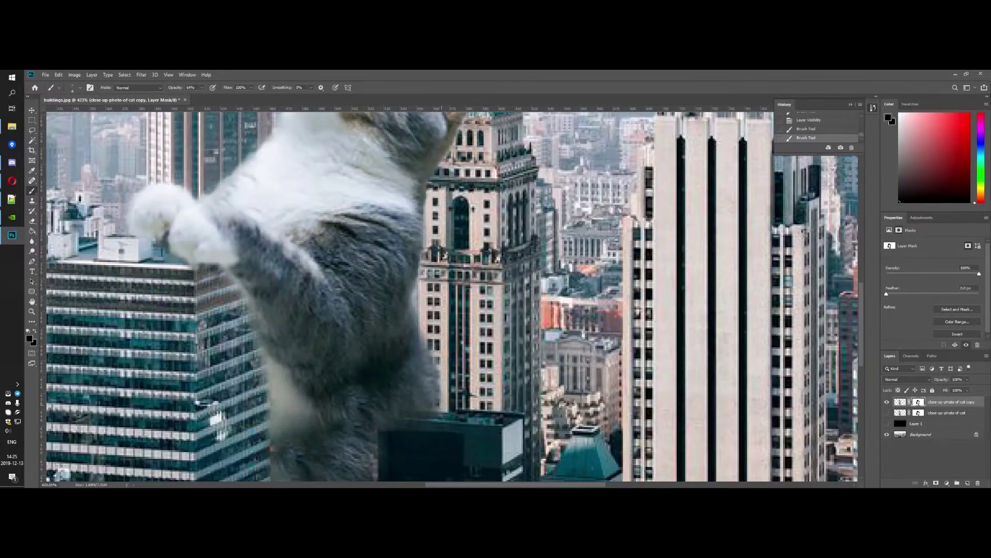
{"action": "scroll", "coordinate": [468, 196], "scroll_direction": "down", "scroll_amount": 9}
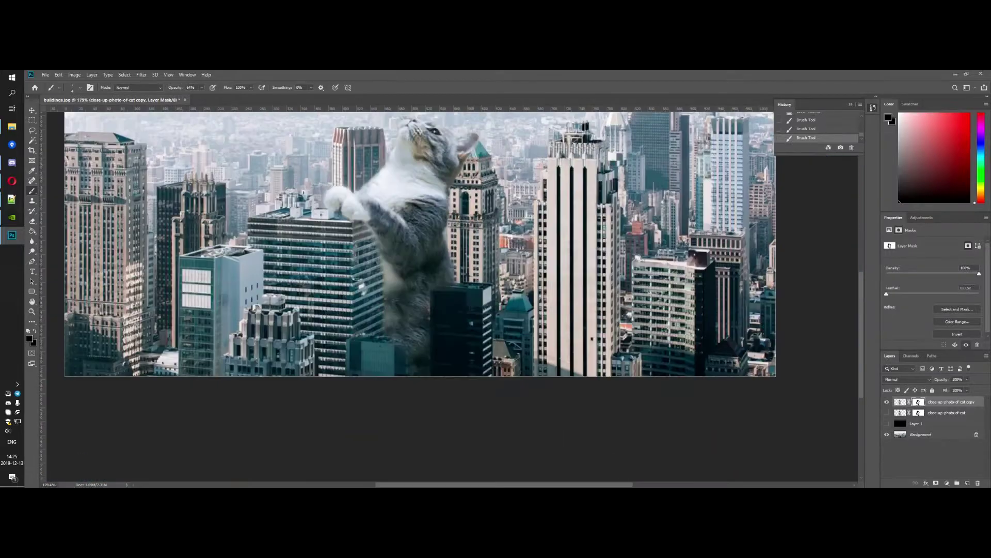
Add an empty layer directly above the black layer and try a small soft black shadow stroke beside the front paw.
{"action": "left_click_drag", "start_coordinate": [467, 191], "coordinate": [498, 302]}
{"action": "scroll", "coordinate": [499, 302], "scroll_direction": "up", "scroll_amount": 1}
{"action": "left_click", "coordinate": [922, 423]}
{"action": "left_click", "coordinate": [968, 483]}
{"action": "right_click", "coordinate": [374, 343]}
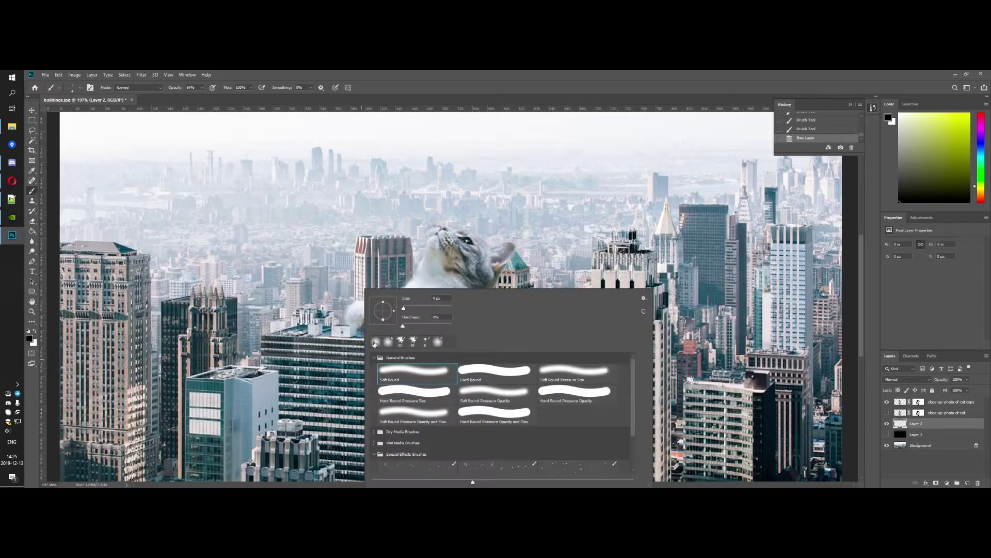
{"action": "left_click_drag", "start_coordinate": [335, 300], "coordinate": [374, 372]}
{"action": "key", "text": "ctrl+z"}
Paint a soft black shadow under the paw and along the cat's body with a resized brush, and set the layer opacity to 79%.
{"action": "right_click", "coordinate": [382, 362]}
{"action": "left_click_drag", "start_coordinate": [427, 308], "coordinate": [431, 309]}
{"action": "mouse_move", "coordinate": [354, 312]}
{"action": "left_mouse_down"}
{"action": "mouse_move", "coordinate": [400, 385]}
{"action": "mouse_move", "coordinate": [431, 470]}
{"action": "left_mouse_up"}
{"action": "scroll", "coordinate": [487, 431], "scroll_direction": "down", "scroll_amount": 4}
{"action": "scroll", "coordinate": [444, 315], "scroll_direction": "up", "scroll_amount": 3}
{"action": "mouse_move", "coordinate": [341, 292]}
{"action": "left_mouse_down"}
{"action": "mouse_move", "coordinate": [397, 364]}
{"action": "mouse_move", "coordinate": [413, 457]}
{"action": "left_mouse_up"}
{"action": "left_click", "coordinate": [967, 379]}
{"action": "left_click_drag", "start_coordinate": [970, 389], "coordinate": [959, 390]}
Erase the shadow spilling around the front paw and onto the building below it, resizing the eraser between strokes.
{"action": "left_click", "coordinate": [32, 222]}
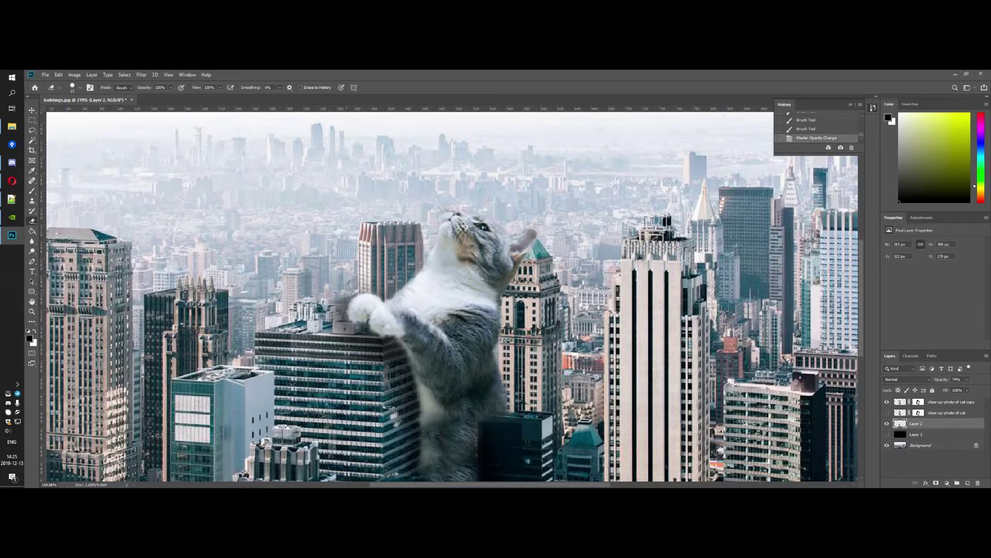
{"action": "left_click", "coordinate": [344, 310]}
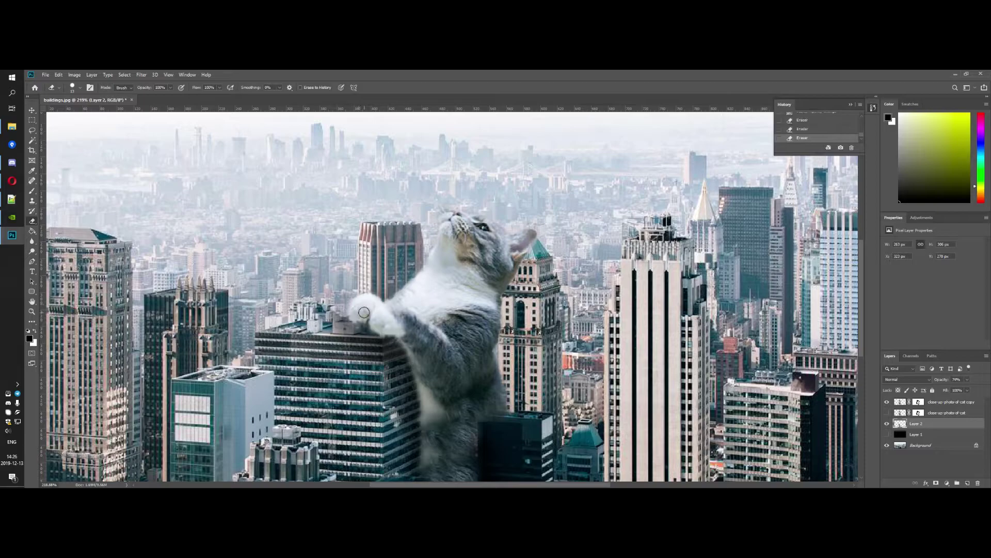
{"action": "scroll", "coordinate": [426, 306], "scroll_direction": "down", "scroll_amount": 8}
{"action": "scroll", "coordinate": [427, 306], "scroll_direction": "up", "scroll_amount": 7}
{"action": "right_click", "coordinate": [363, 287]}
{"action": "left_click", "coordinate": [411, 372]}
{"action": "left_click", "coordinate": [341, 344]}
{"action": "left_click", "coordinate": [366, 342]}
{"action": "scroll", "coordinate": [408, 382], "scroll_direction": "down", "scroll_amount": 6}
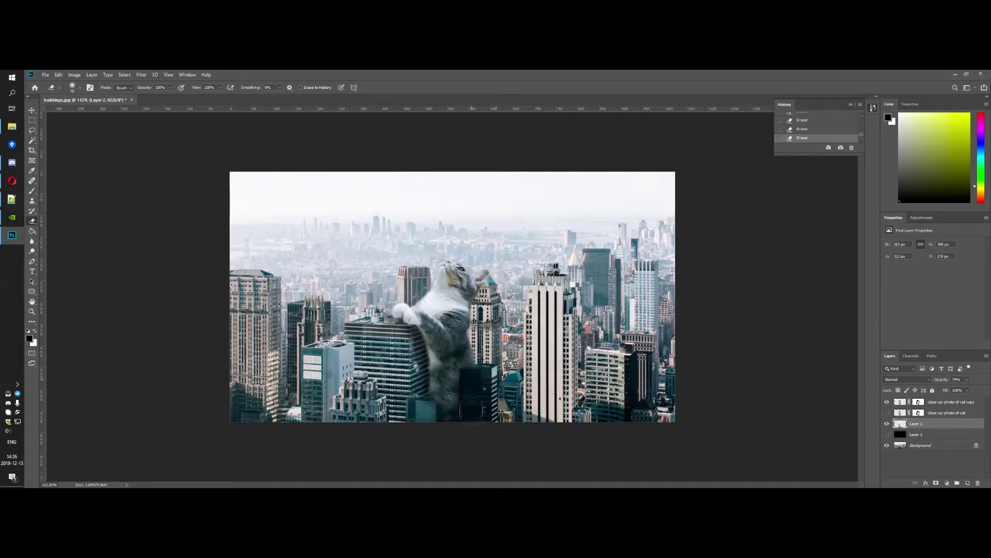
Change the eraser size, set its flow to 45% and undo the last erase.
{"action": "right_click", "coordinate": [413, 396]}
{"action": "left_click", "coordinate": [479, 308]}
{"action": "left_click", "coordinate": [220, 88]}
{"action": "scroll", "coordinate": [355, 387], "scroll_direction": "down", "scroll_amount": 4}
{"action": "scroll", "coordinate": [354, 387], "scroll_direction": "up", "scroll_amount": 2}
{"action": "key", "text": "ctrl+z"}
Brush more black shadow between the building and the cat's body, and lower the shadow layer's opacity.
{"action": "key", "text": "b"}
{"action": "left_click_drag", "start_coordinate": [434, 338], "coordinate": [437, 346]}
{"action": "left_click", "coordinate": [428, 327]}
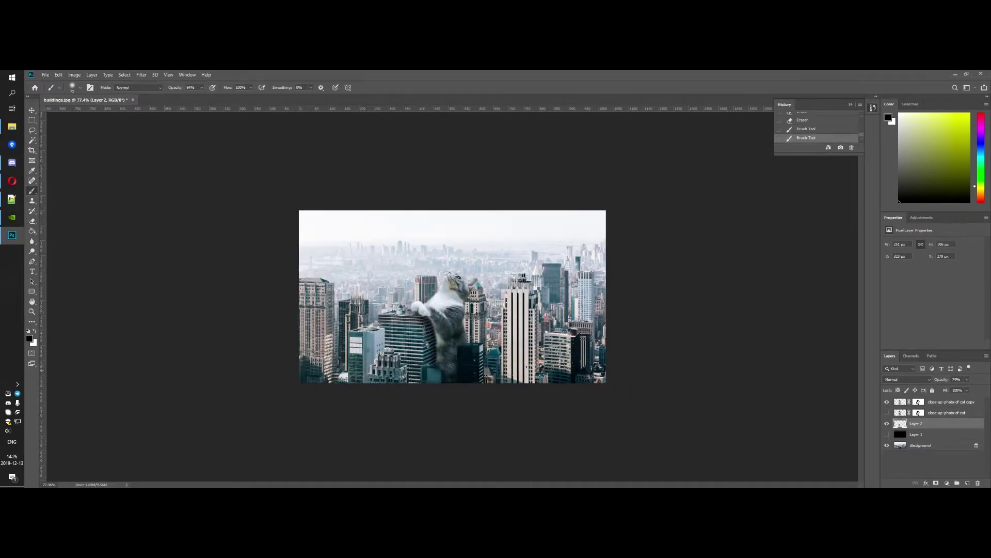
{"action": "scroll", "coordinate": [449, 369], "scroll_direction": "up", "scroll_amount": 3}
{"action": "left_click", "coordinate": [967, 380]}
{"action": "left_click_drag", "start_coordinate": [969, 388], "coordinate": [934, 388]}
Add a layer above the cat copy, paint soft black shading over the cat's lower body and set the layer opacity to 84%.
{"action": "left_click", "coordinate": [936, 403]}
{"action": "left_click", "coordinate": [967, 482]}
{"action": "scroll", "coordinate": [449, 360], "scroll_direction": "up", "scroll_amount": 4}
{"action": "left_click", "coordinate": [968, 380]}
{"action": "right_click", "coordinate": [428, 344]}
{"action": "left_click_drag", "start_coordinate": [481, 309], "coordinate": [471, 309]}
{"action": "left_click_drag", "start_coordinate": [409, 340], "coordinate": [425, 369]}
{"action": "left_click_drag", "start_coordinate": [439, 386], "coordinate": [416, 350]}
{"action": "left_click", "coordinate": [963, 390]}
Resize the brush and extend the dark shading beneath the paws and over the cat's lower body.
{"action": "scroll", "coordinate": [389, 321], "scroll_direction": "up", "scroll_amount": 11}
{"action": "right_click", "coordinate": [383, 321]}
{"action": "left_click_drag", "start_coordinate": [433, 310], "coordinate": [368, 325]}
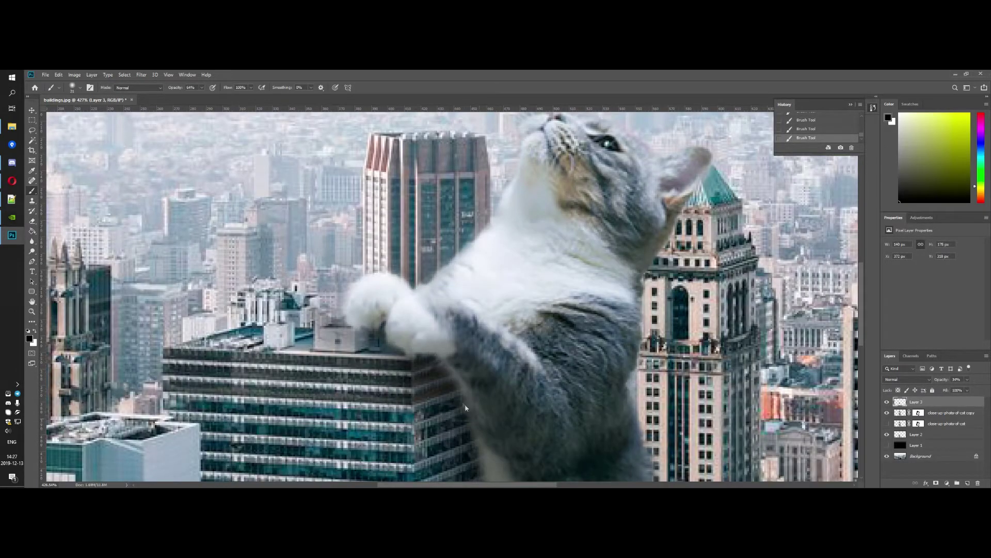
{"action": "scroll", "coordinate": [354, 323], "scroll_direction": "down", "scroll_amount": 4}
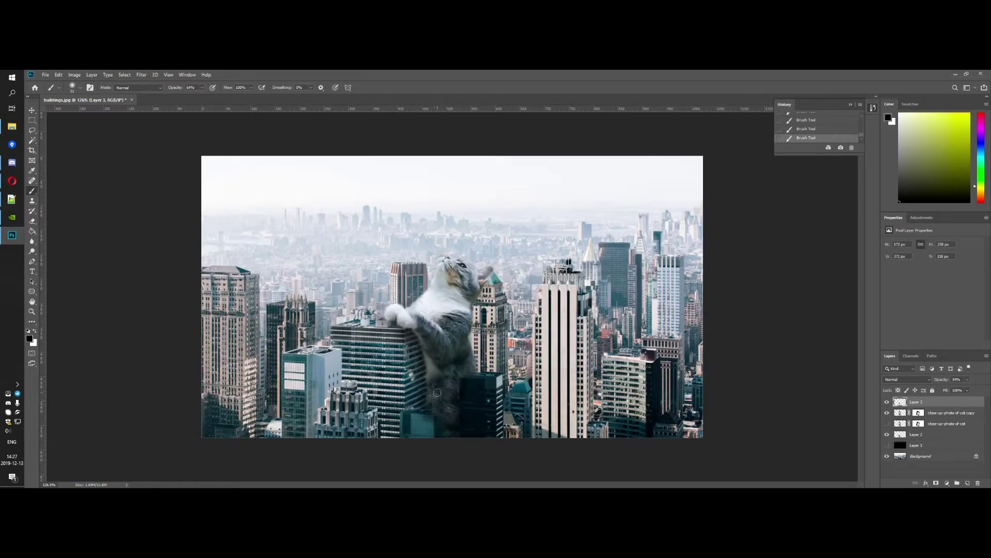
{"action": "scroll", "coordinate": [473, 369], "scroll_direction": "down", "scroll_amount": 2}
{"action": "scroll", "coordinate": [505, 410], "scroll_direction": "up", "scroll_amount": 3}
Erase the excess shading around the base of the cat with the Eraser tool.
{"action": "key", "text": "e"}
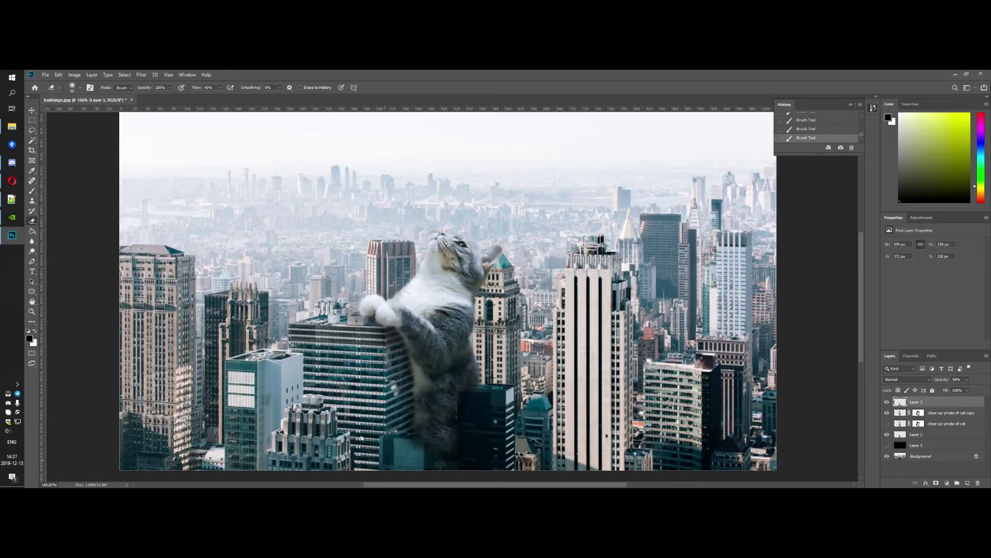
{"action": "scroll", "coordinate": [469, 407], "scroll_direction": "down", "scroll_amount": 2}
{"action": "scroll", "coordinate": [489, 393], "scroll_direction": "up", "scroll_amount": 1}
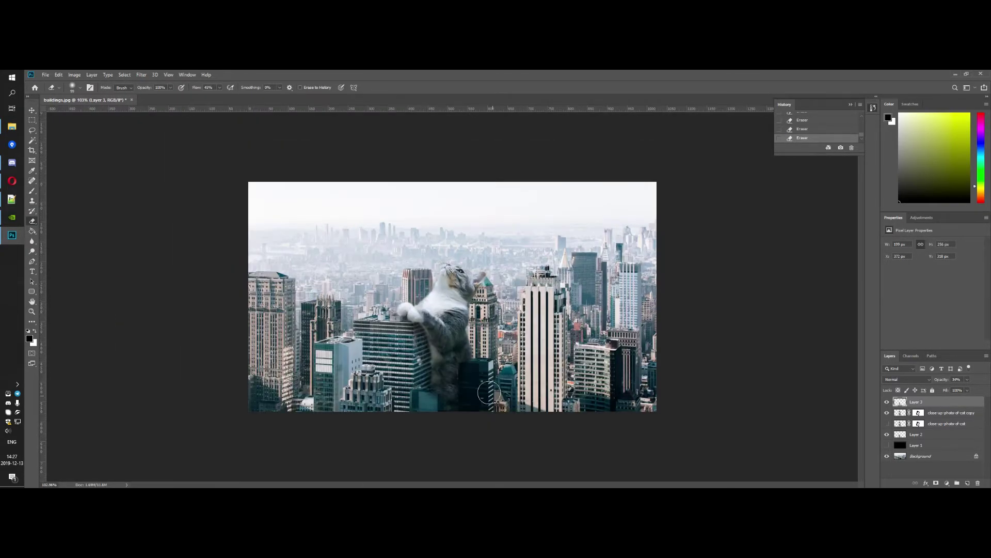
{"action": "scroll", "coordinate": [489, 393], "scroll_direction": "up", "scroll_amount": 1}
Add a new top layer and fill it with the Clouds render filter.
{"action": "key", "text": "ctrl+shift+alt+n"}
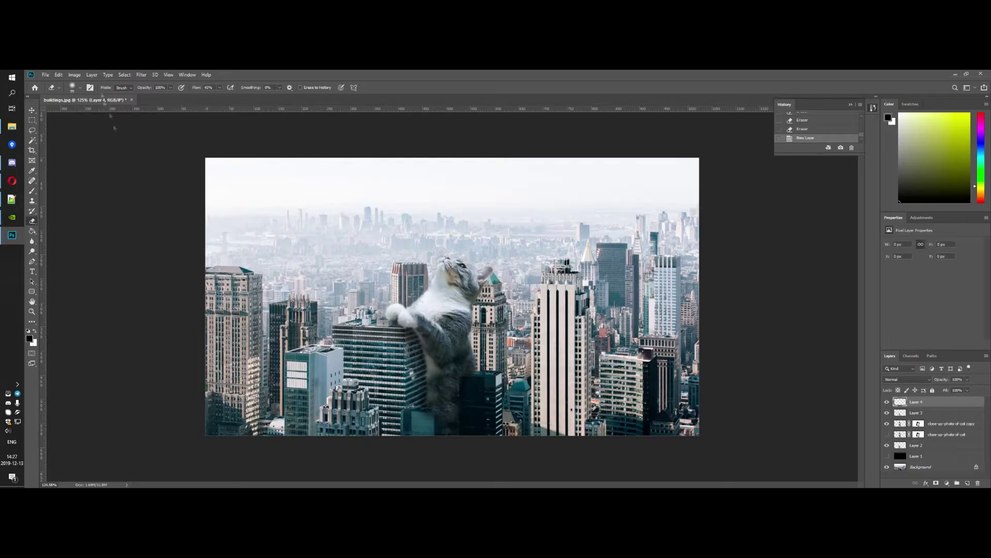
{"action": "left_click", "coordinate": [141, 74]}
{"action": "mouse_move", "coordinate": [166, 196]}
{"action": "left_click", "coordinate": [243, 220]}
Try several blend modes on the clouds layer, settle on Lighter Color and reduce its opacity.
{"action": "left_click", "coordinate": [906, 380]}
{"action": "left_click", "coordinate": [907, 379]}
{"action": "left_click", "coordinate": [906, 380]}
{"action": "scroll", "coordinate": [905, 382], "scroll_direction": "down", "scroll_amount": 1}
{"action": "scroll", "coordinate": [906, 383], "scroll_direction": "down", "scroll_amount": 11}
{"action": "scroll", "coordinate": [904, 380], "scroll_direction": "up", "scroll_amount": 11}
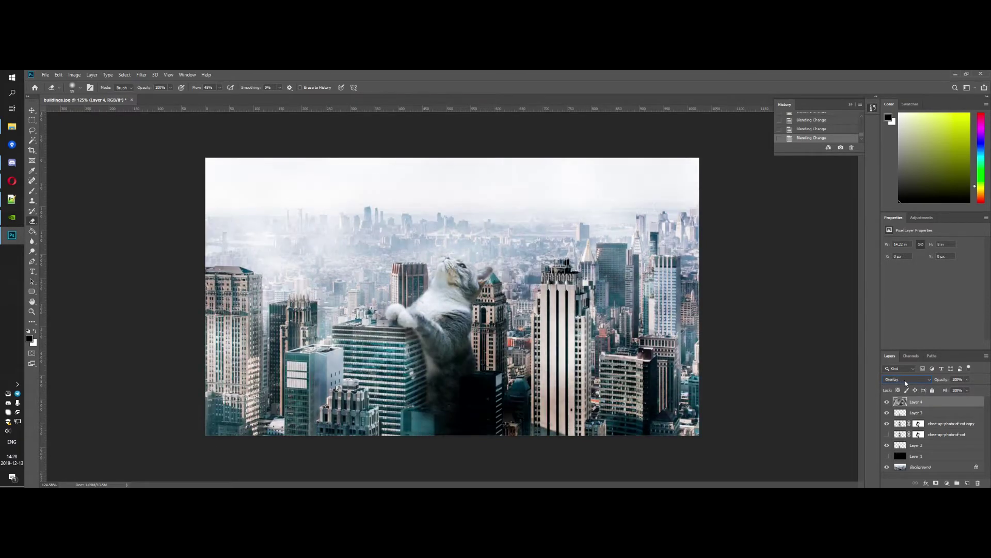
{"action": "scroll", "coordinate": [904, 381], "scroll_direction": "up", "scroll_amount": 1}
{"action": "left_click_drag", "start_coordinate": [968, 379], "coordinate": [952, 392]}
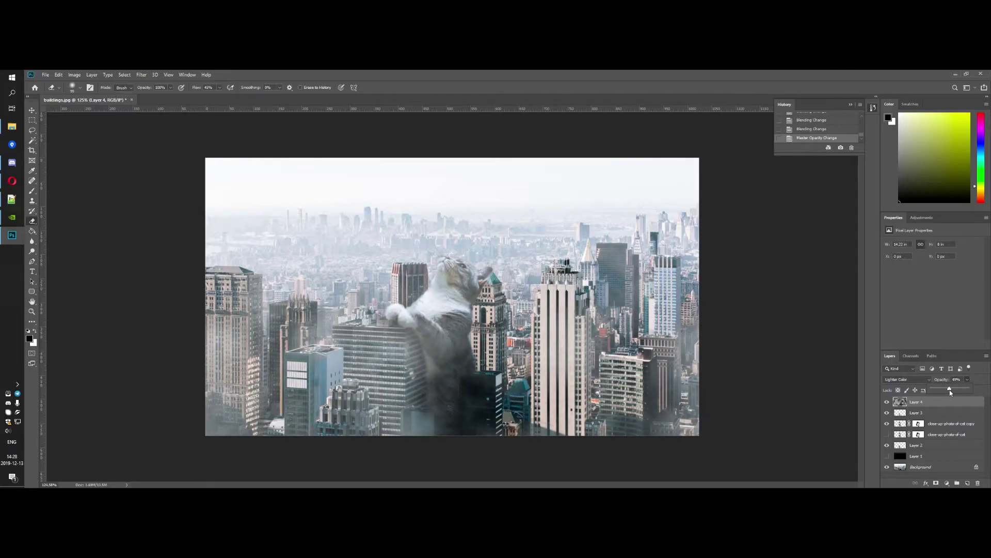
Enlarge the eraser and remove the fog from parts of the sky, the cat and the surrounding buildings.
{"action": "right_click", "coordinate": [289, 231]}
{"action": "left_click_drag", "start_coordinate": [353, 250], "coordinate": [363, 250]}
{"action": "left_click", "coordinate": [284, 191]}
{"action": "left_click_drag", "start_coordinate": [444, 320], "coordinate": [441, 398]}
{"action": "left_click_drag", "start_coordinate": [620, 413], "coordinate": [687, 356]}
{"action": "mouse_move", "coordinate": [361, 424]}
{"action": "left_mouse_down"}
{"action": "mouse_move", "coordinate": [173, 333]}
{"action": "mouse_move", "coordinate": [315, 338]}
{"action": "left_mouse_up"}
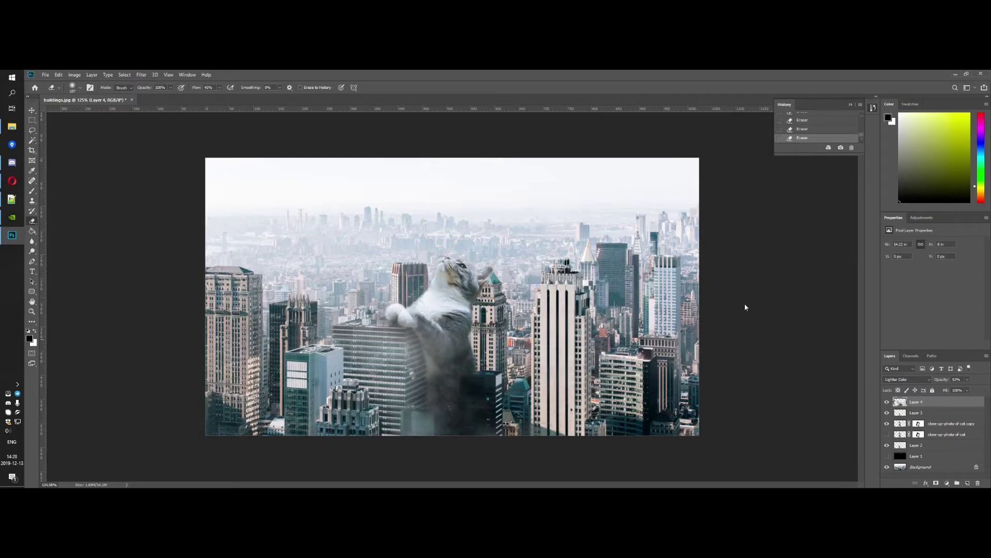
{"action": "scroll", "coordinate": [609, 312], "scroll_direction": "down", "scroll_amount": 7}
{"action": "scroll", "coordinate": [594, 302], "scroll_direction": "up", "scroll_amount": 5}
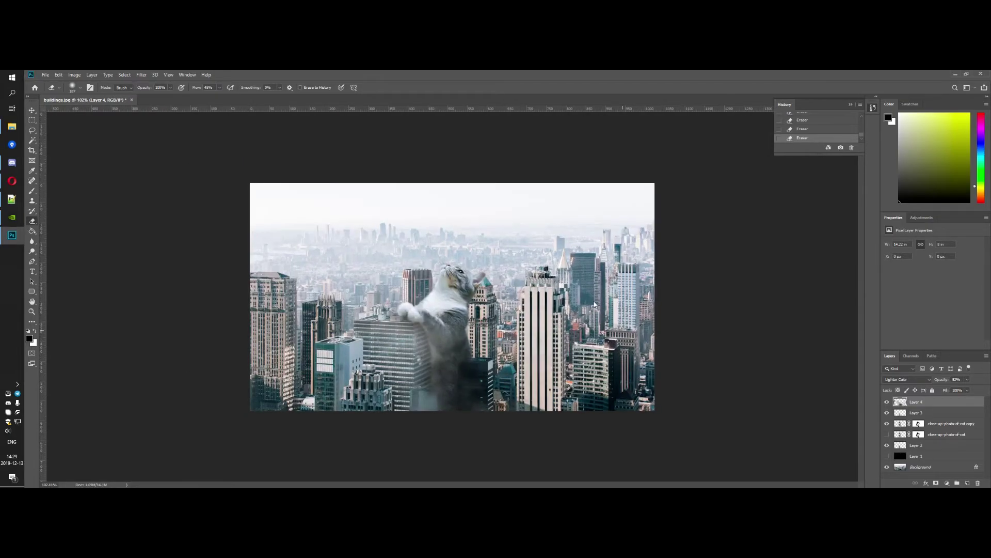
Add a second new layer on top and render a cloud pattern on it.
{"action": "left_click", "coordinate": [968, 484]}
{"action": "left_click", "coordinate": [141, 74]}
{"action": "mouse_move", "coordinate": [165, 196]}
{"action": "left_click", "coordinate": [253, 227]}
Try different blend modes on the second clouds layer, settling on Color Burn at 27% opacity.
{"action": "scroll", "coordinate": [900, 382], "scroll_direction": "down", "scroll_amount": 9}
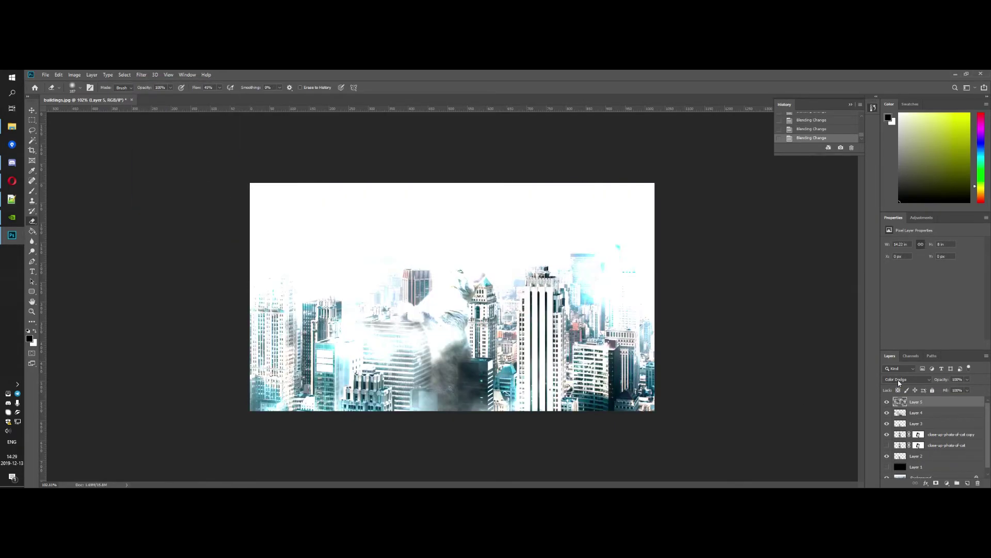
{"action": "left_click", "coordinate": [942, 390]}
{"action": "left_click", "coordinate": [950, 390]}
{"action": "left_click", "coordinate": [955, 391]}
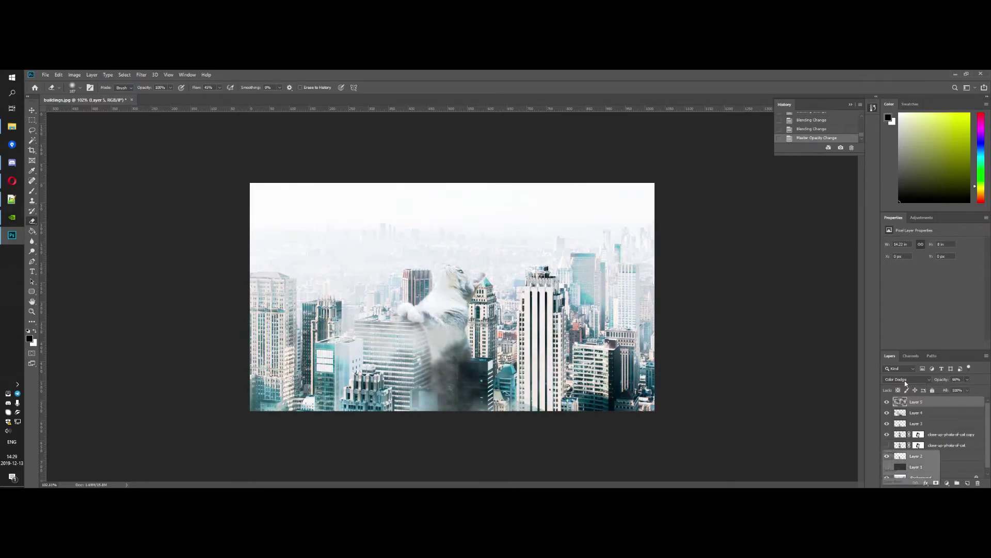
{"action": "scroll", "coordinate": [899, 382], "scroll_direction": "down", "scroll_amount": 2}
{"action": "scroll", "coordinate": [898, 380], "scroll_direction": "down", "scroll_amount": 10}
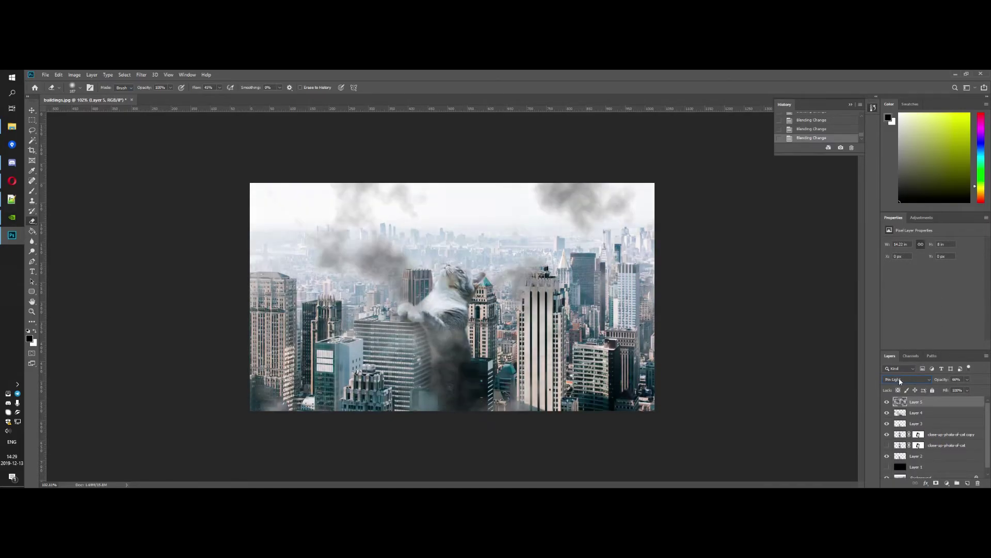
{"action": "scroll", "coordinate": [900, 380], "scroll_direction": "up", "scroll_amount": 10}
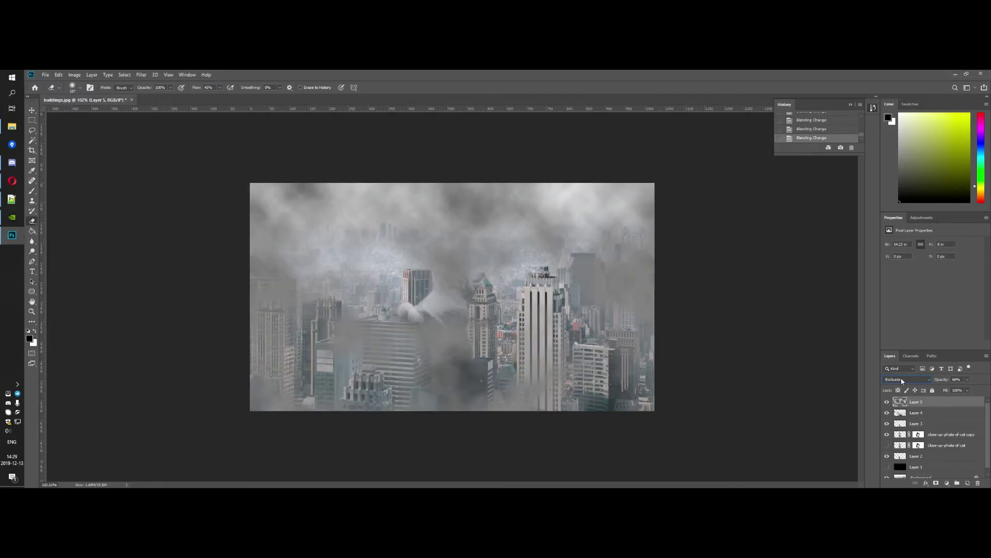
{"action": "scroll", "coordinate": [900, 380], "scroll_direction": "up", "scroll_amount": 7}
{"action": "mouse_move", "coordinate": [967, 379]}
{"action": "left_mouse_down"}
{"action": "mouse_move", "coordinate": [943, 389]}
{"action": "mouse_move", "coordinate": [953, 390]}
{"action": "left_mouse_up"}
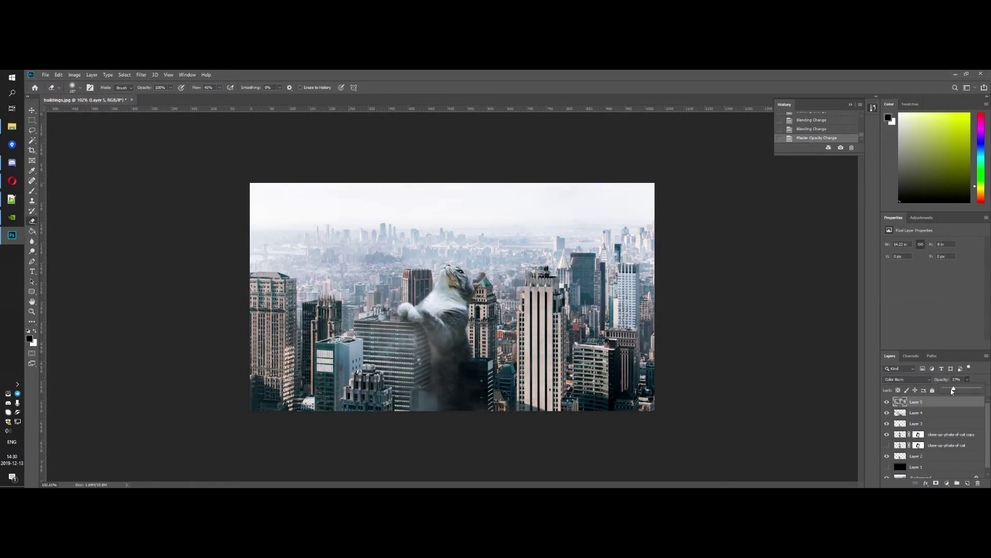
Undo the first erase, set the eraser flow to 100% and erase the burned clouds beside the cat's head and over the foreground buildings.
{"action": "left_click", "coordinate": [583, 254]}
{"action": "key", "text": "ctrl+z"}
{"action": "left_click_drag", "start_coordinate": [219, 88], "coordinate": [240, 97]}
{"action": "mouse_move", "coordinate": [522, 232]}
{"action": "left_mouse_down"}
{"action": "mouse_move", "coordinate": [612, 317]}
{"action": "mouse_move", "coordinate": [414, 399]}
{"action": "mouse_move", "coordinate": [471, 283]}
{"action": "left_mouse_up"}
{"action": "mouse_move", "coordinate": [280, 376]}
{"action": "left_mouse_down"}
{"action": "mouse_move", "coordinate": [281, 356]}
{"action": "mouse_move", "coordinate": [345, 281]}
{"action": "left_mouse_up"}
{"action": "scroll", "coordinate": [570, 337], "scroll_direction": "up", "scroll_amount": 1}
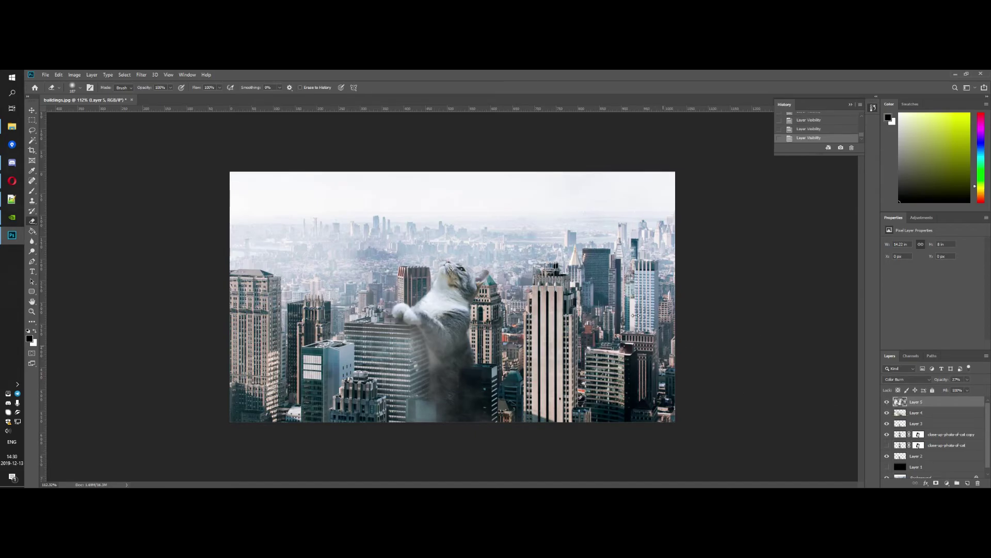
Save the composite as a PNG file named catFinal.
{"action": "left_click", "coordinate": [46, 75]}
{"action": "left_click", "coordinate": [60, 162]}
{"action": "type", "text": "catFinal"}
{"action": "key", "text": "Return"}
{"action": "key", "text": "Return"}
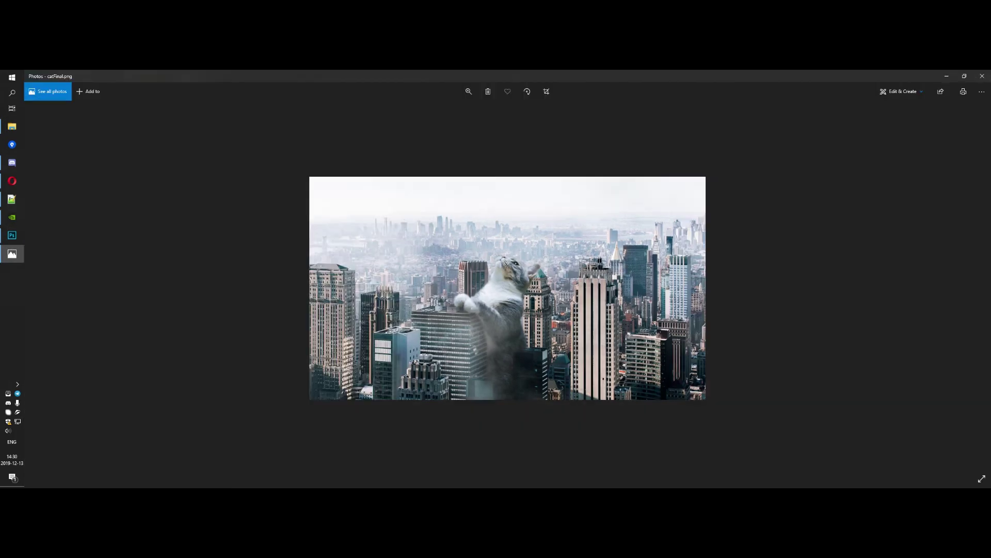
Examine the saved catFinal.png composite in Photos.
{"action": "scroll", "coordinate": [767, 308], "scroll_direction": "up", "scroll_amount": 1}
{"action": "scroll", "coordinate": [767, 309], "scroll_direction": "down", "scroll_amount": 1}
{"action": "scroll", "coordinate": [767, 309], "scroll_direction": "up", "scroll_amount": 1}
{"action": "scroll", "coordinate": [776, 308], "scroll_direction": "down", "scroll_amount": 1}
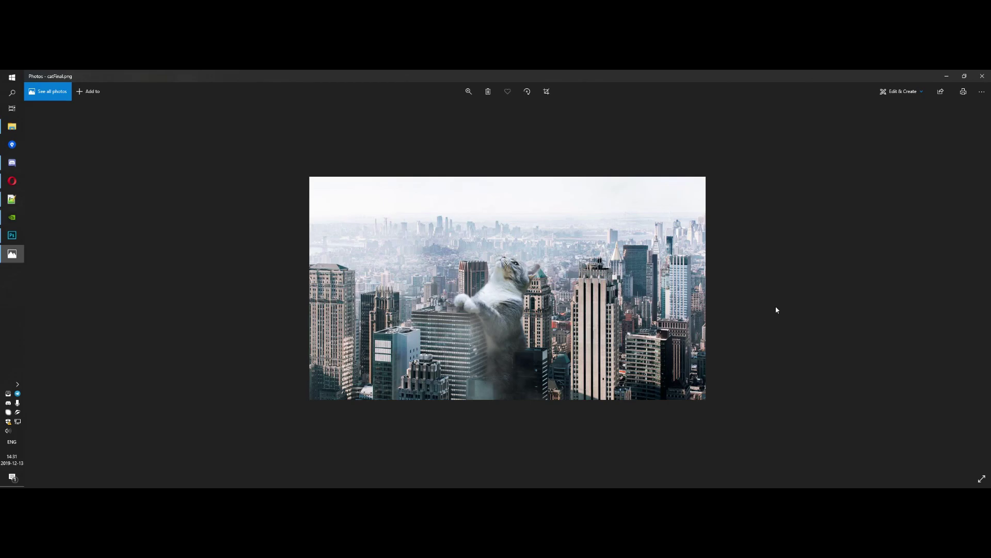